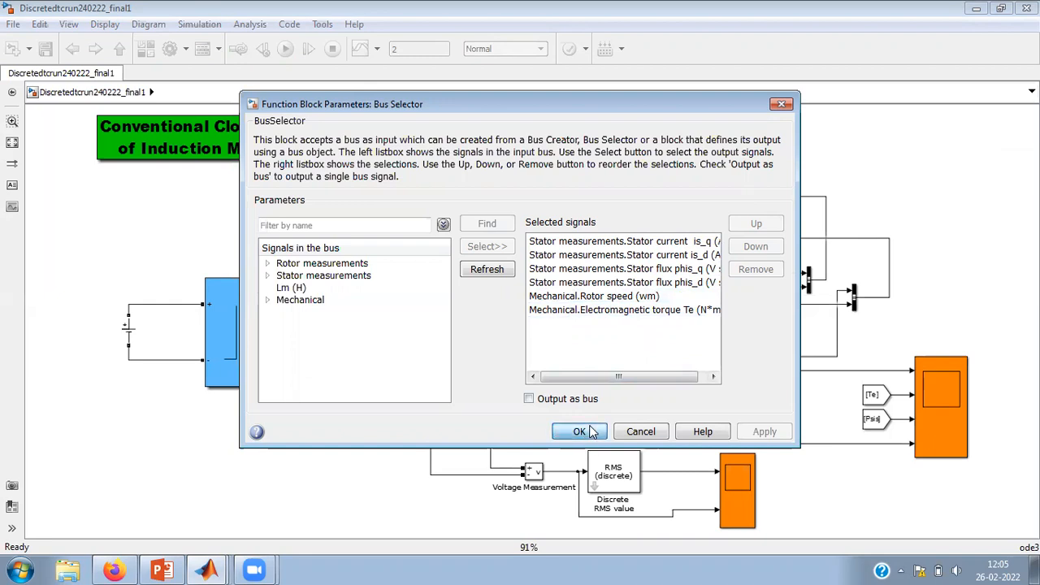
# Step: Close the Bus Selector parameters and review the DTC controller's flux controller and its reference constant, returning to the top-level model
pyautogui.click(587, 433)
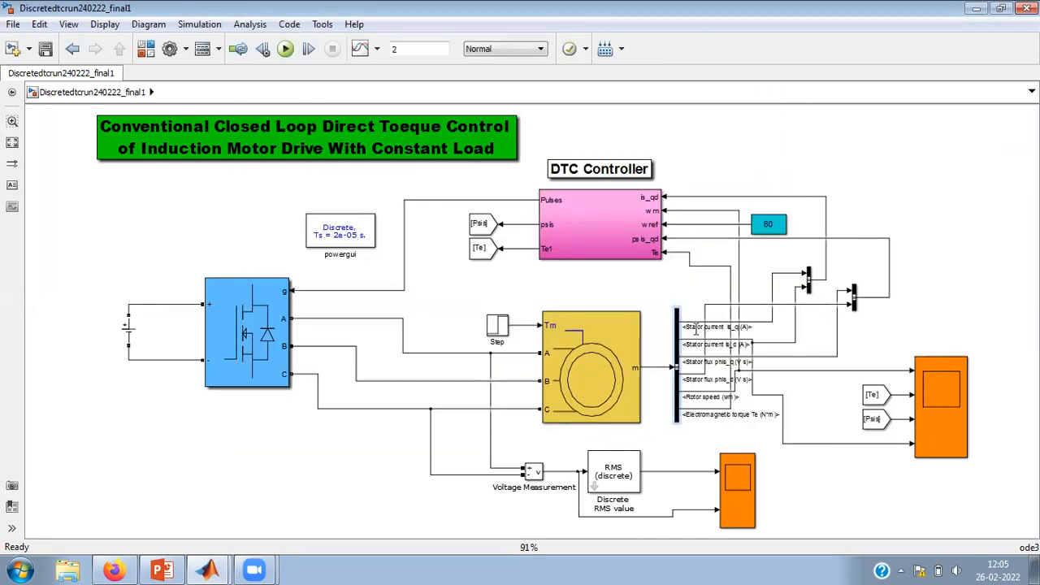
pyautogui.click(622, 215)
pyautogui.doubleClick(615, 209)
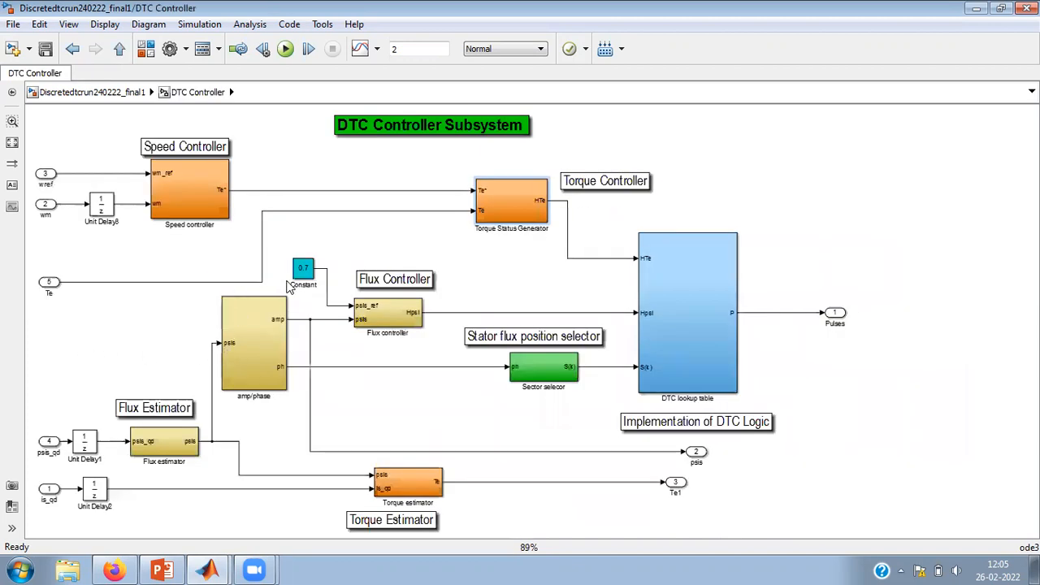
pyautogui.doubleClick(370, 313)
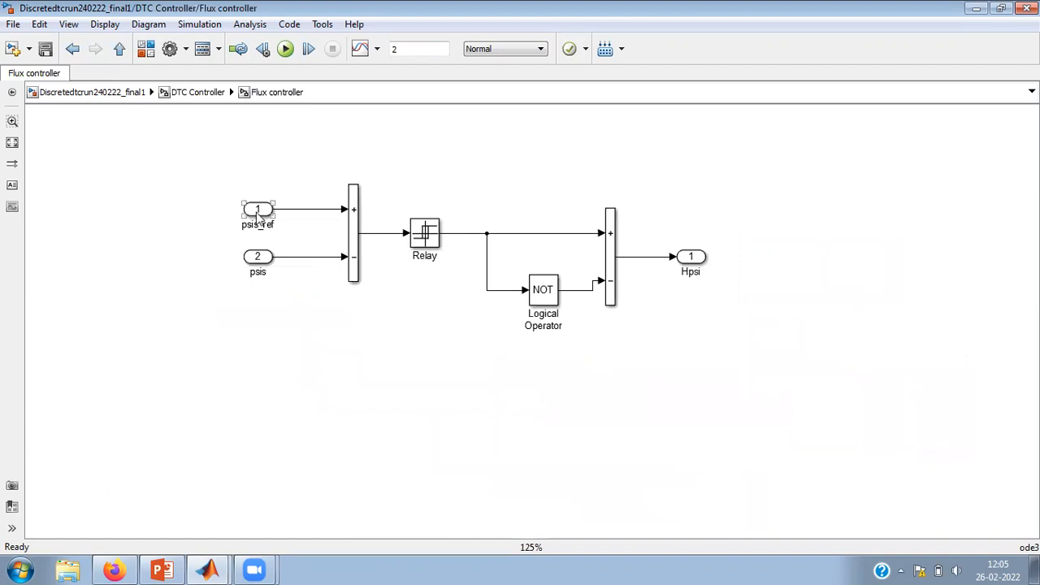
pyautogui.click(119, 49)
pyautogui.doubleClick(308, 276)
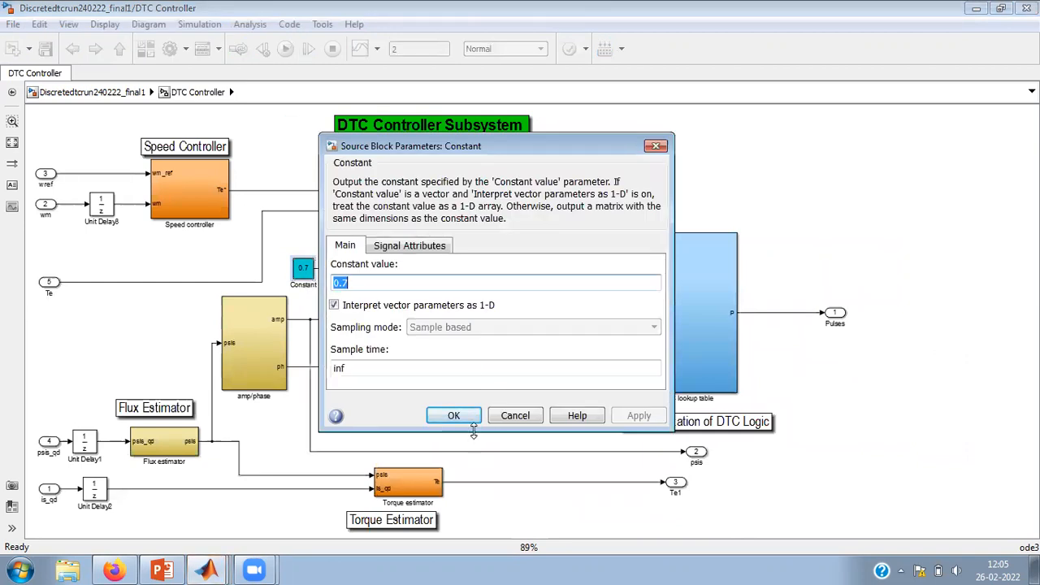
pyautogui.click(476, 417)
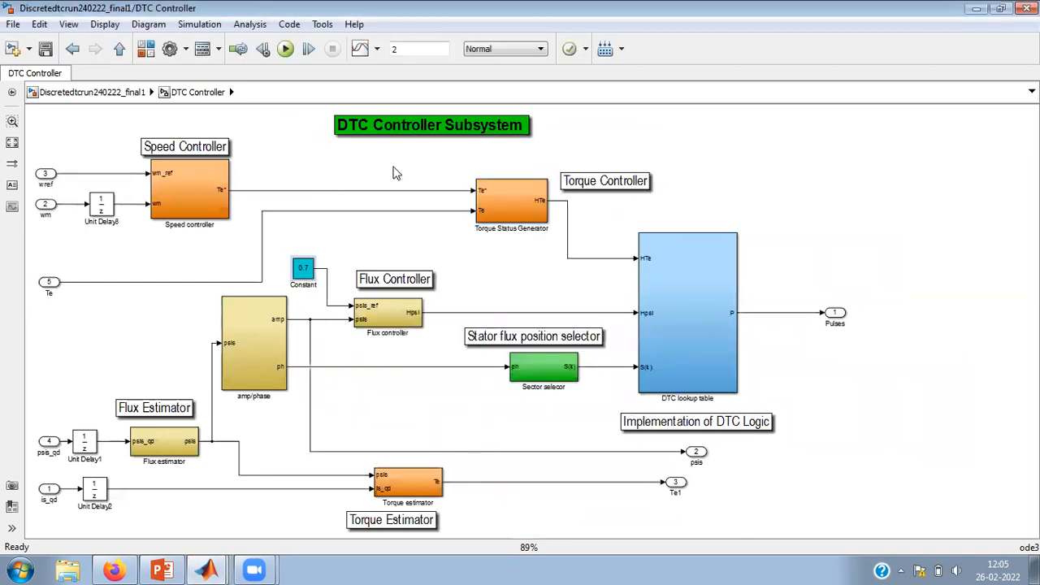
pyautogui.click(118, 50)
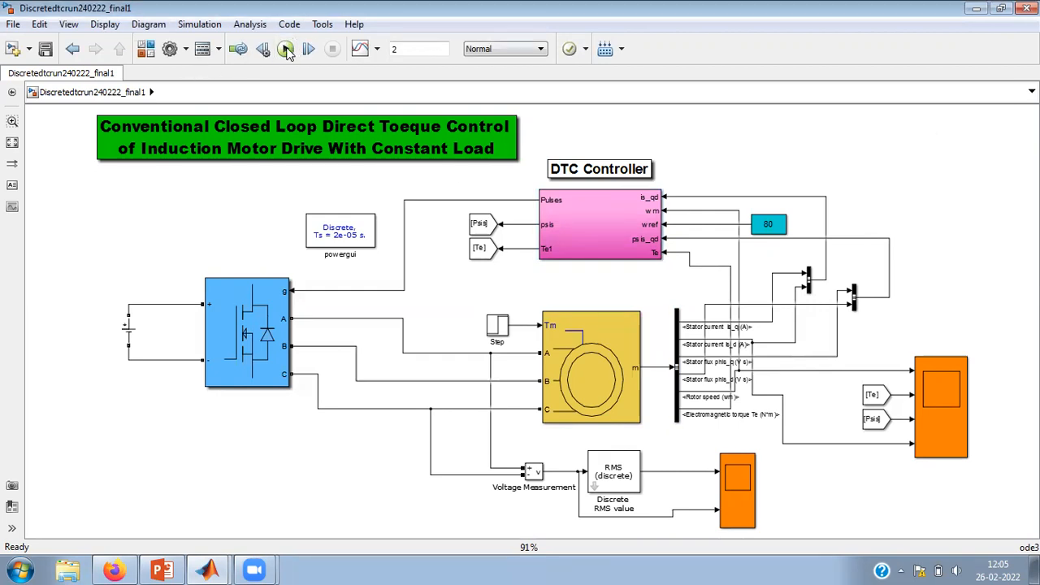
# Step: Run the simulation of the closed-loop direct torque control model
pyautogui.click(287, 51)
pyautogui.click(285, 50)
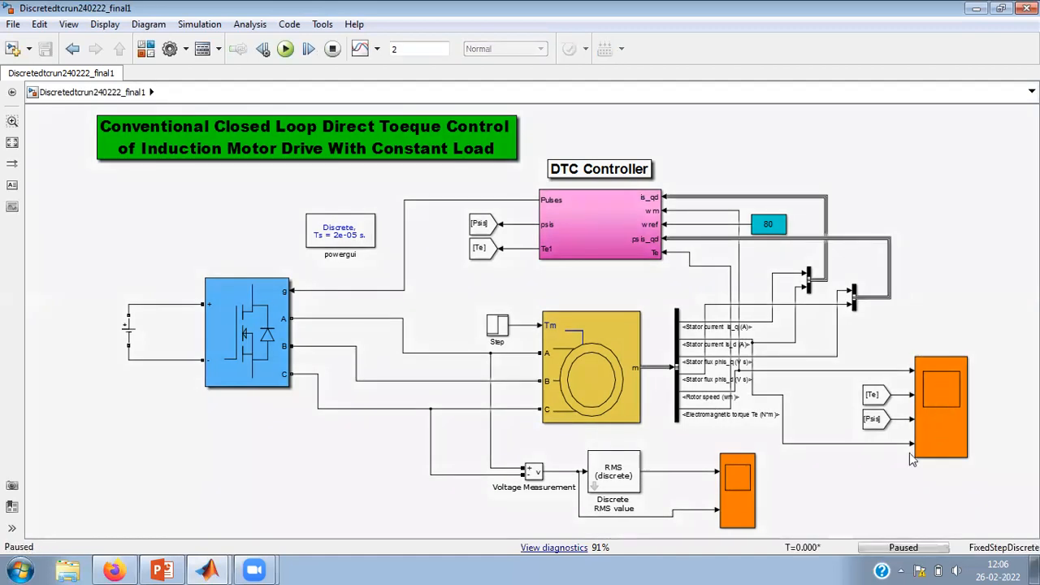
pyautogui.click(283, 50)
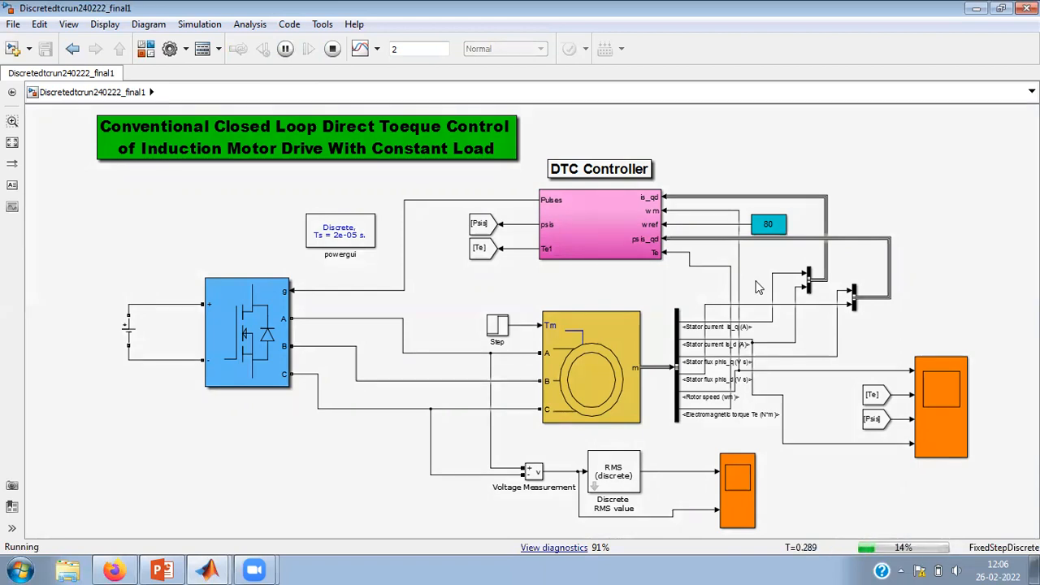
# Step: Examine the speed, torque, stator flux and stator current plots in the four-input scope, autoscale them and minimize the scope
pyautogui.click(943, 395)
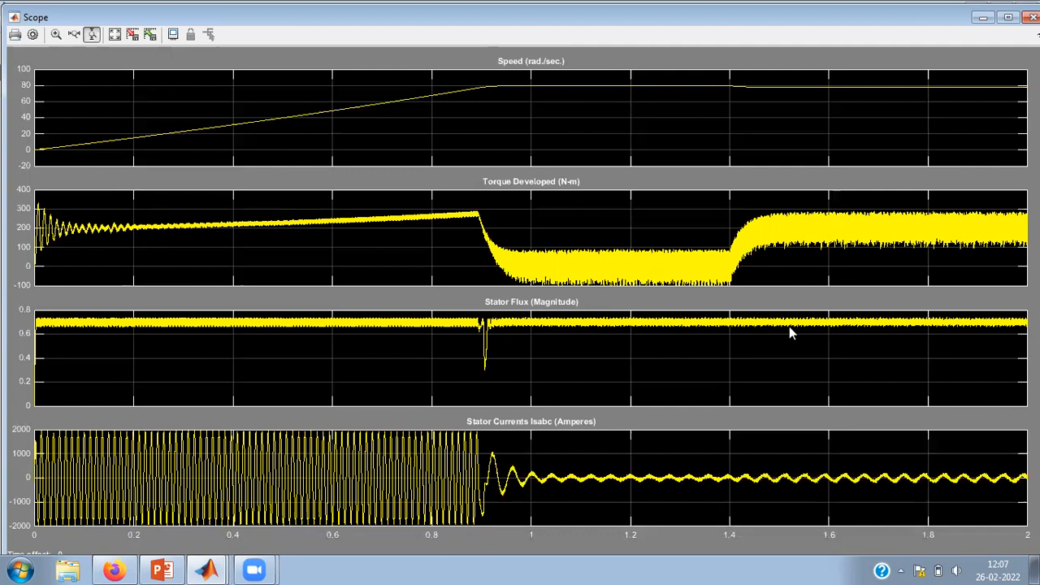
pyautogui.click(115, 35)
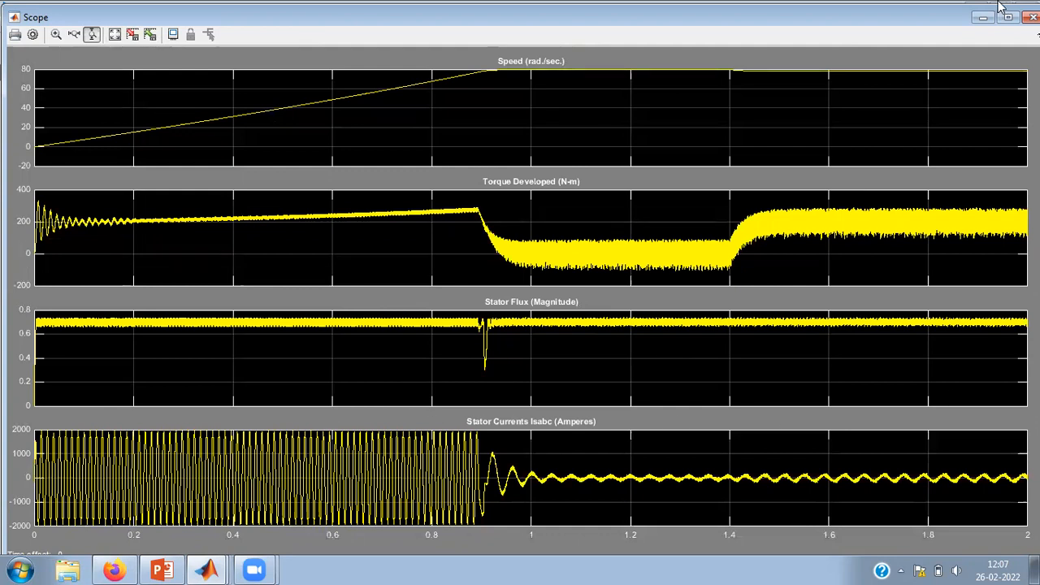
pyautogui.click(980, 19)
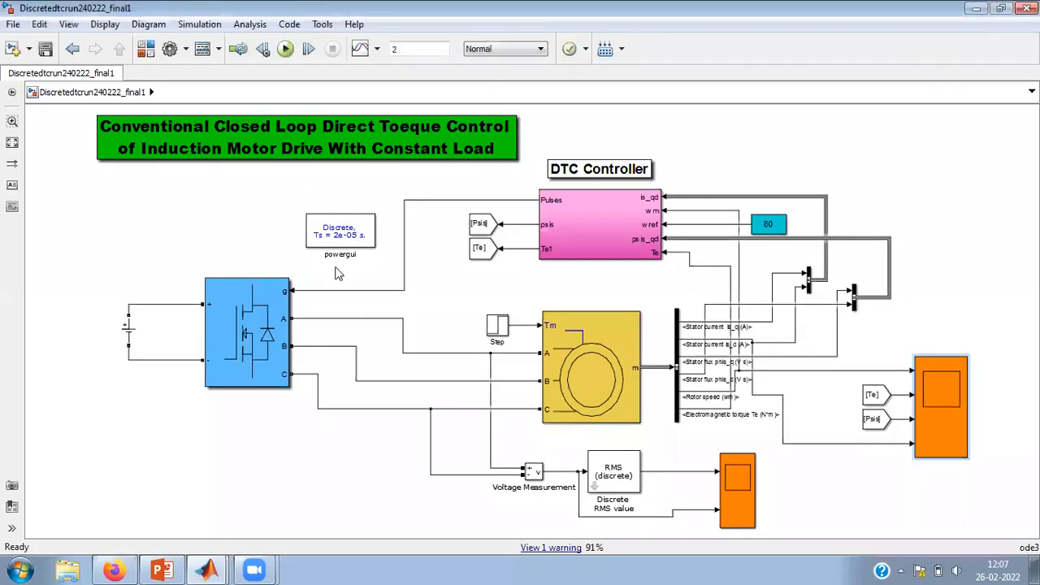
# Step: Review the Speed controller's block layout inside the DTC Controller and return to the controller level
pyautogui.doubleClick(612, 228)
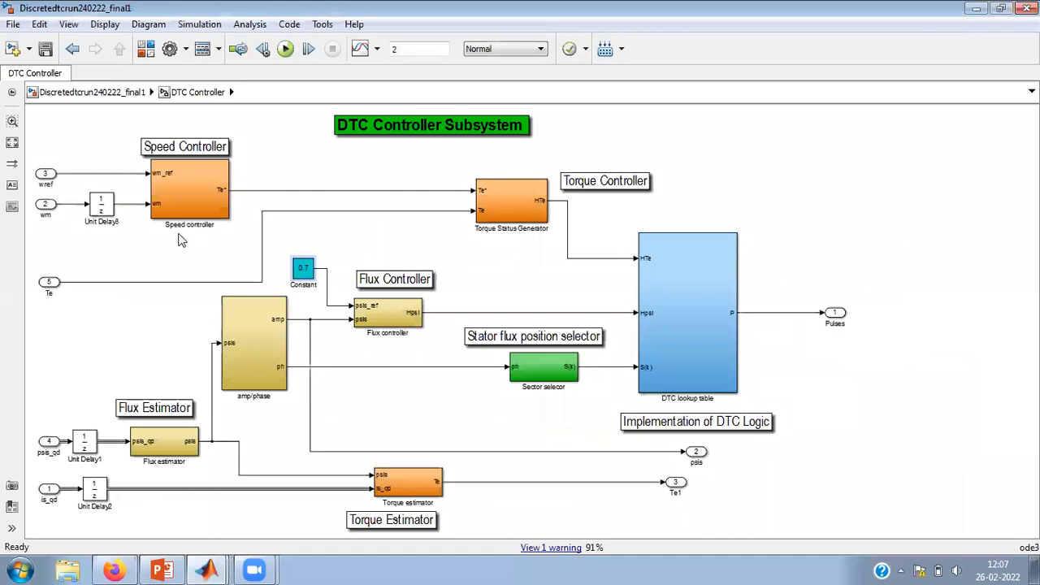
pyautogui.doubleClick(193, 199)
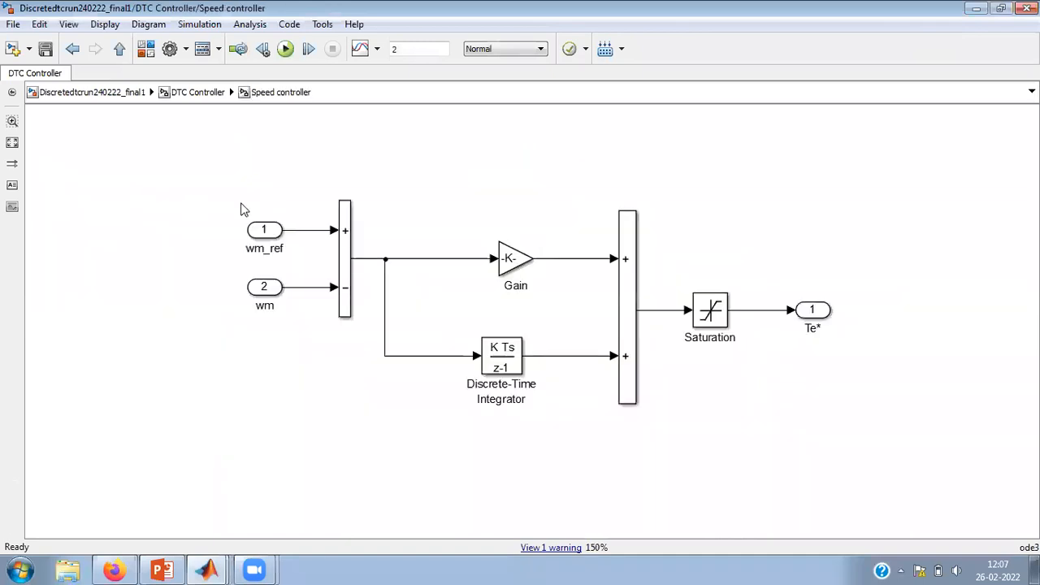
pyautogui.click(119, 49)
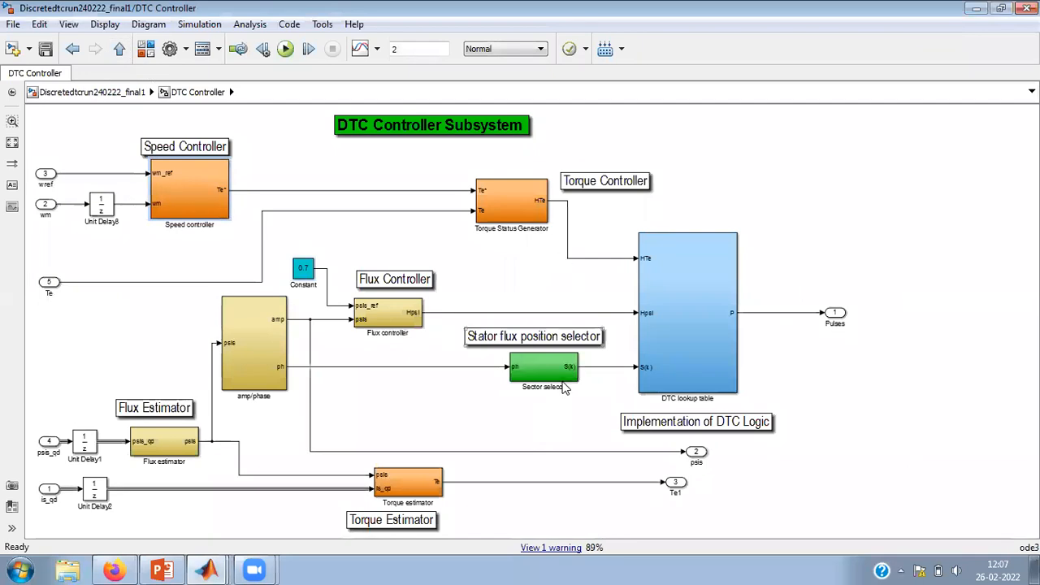
# Step: Inspect the Gain1 parameters in the Torque Status Generator's inner subsystem and return to the DTC Controller level
pyautogui.doubleClick(506, 213)
pyautogui.doubleClick(351, 214)
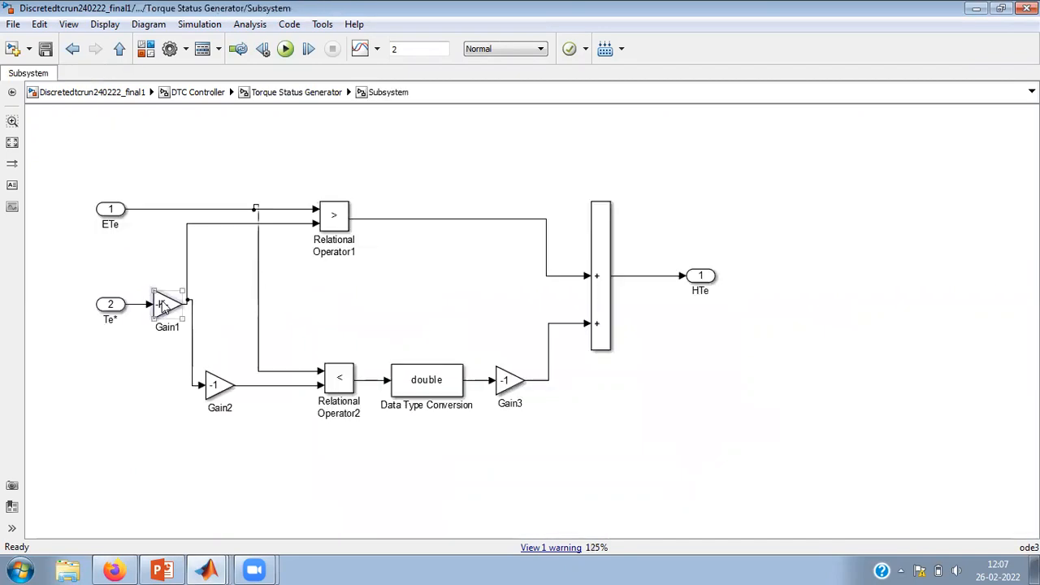
pyautogui.doubleClick(168, 304)
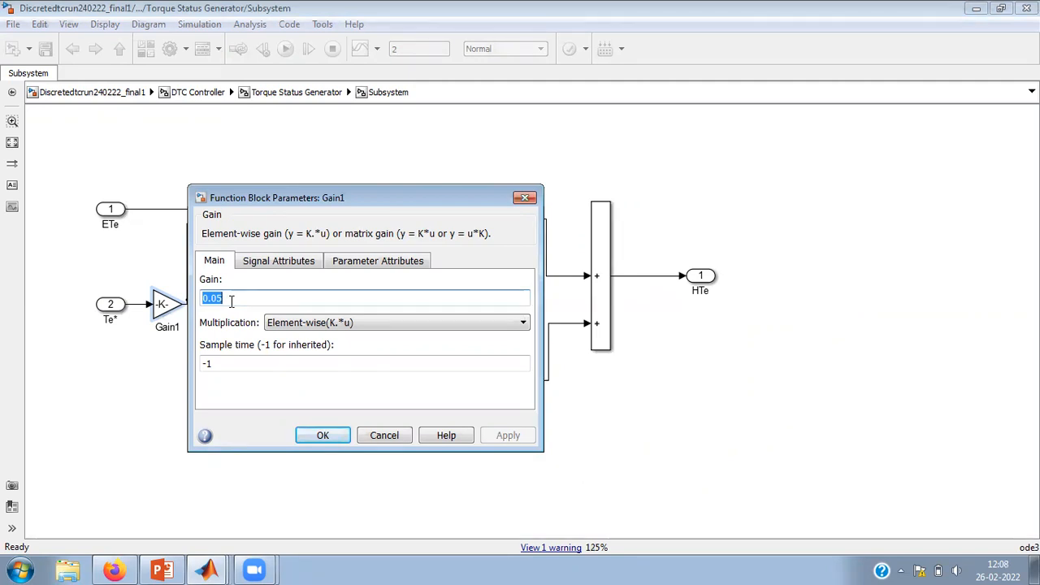
pyautogui.click(324, 439)
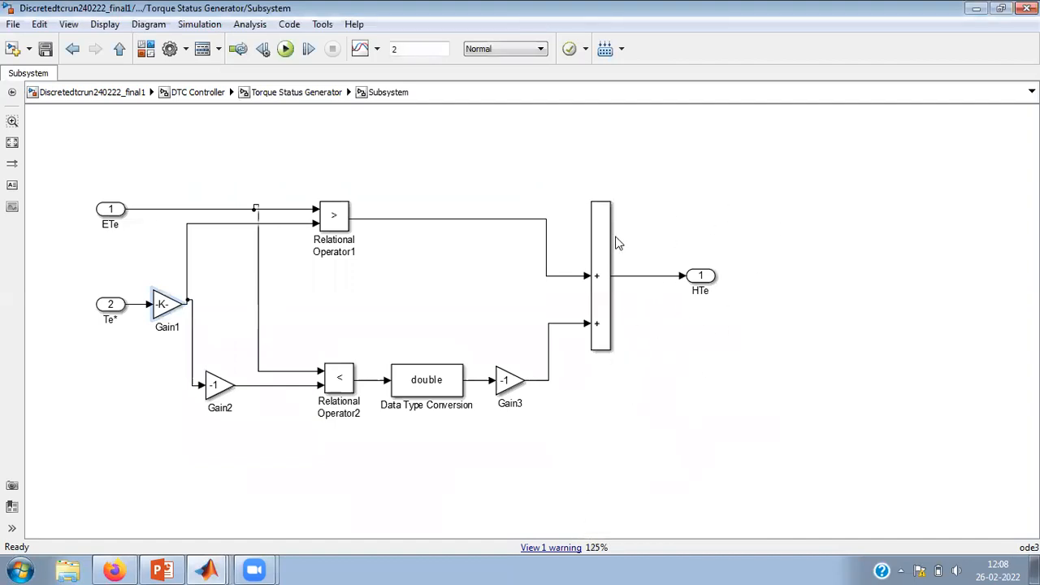
pyautogui.doubleClick(174, 311)
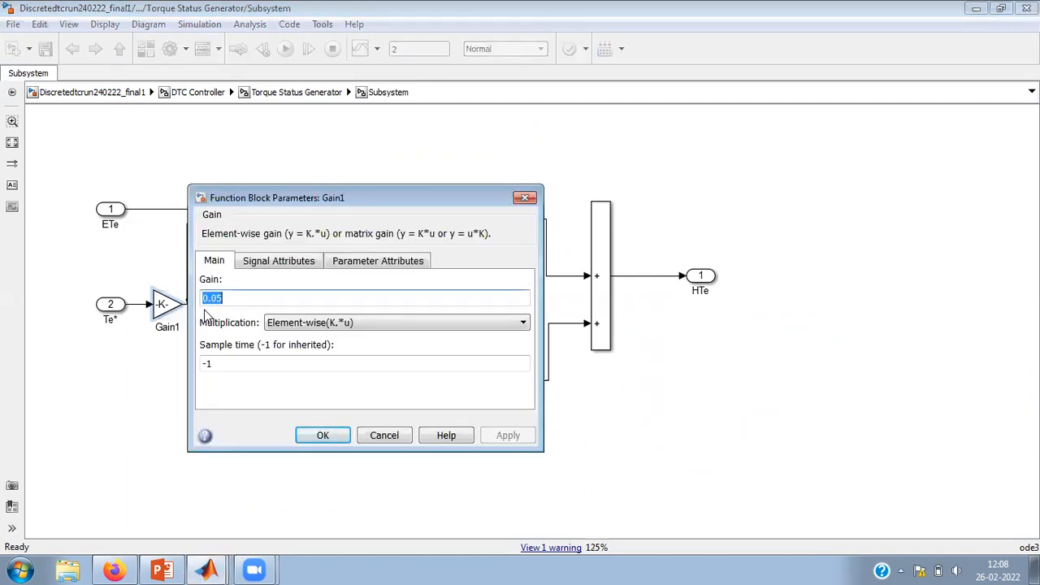
pyautogui.click(335, 436)
pyautogui.click(120, 49)
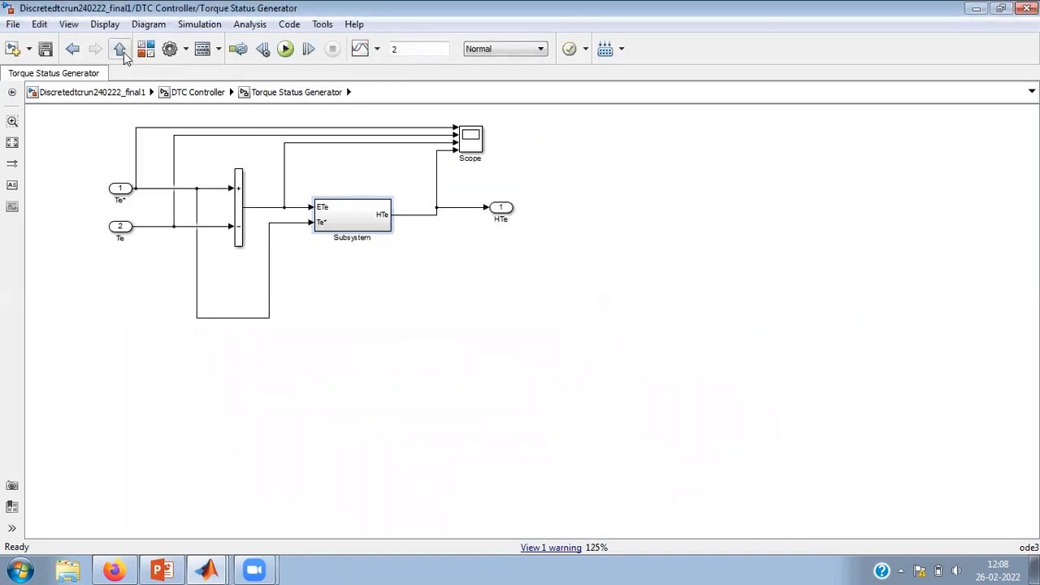
pyautogui.click(119, 49)
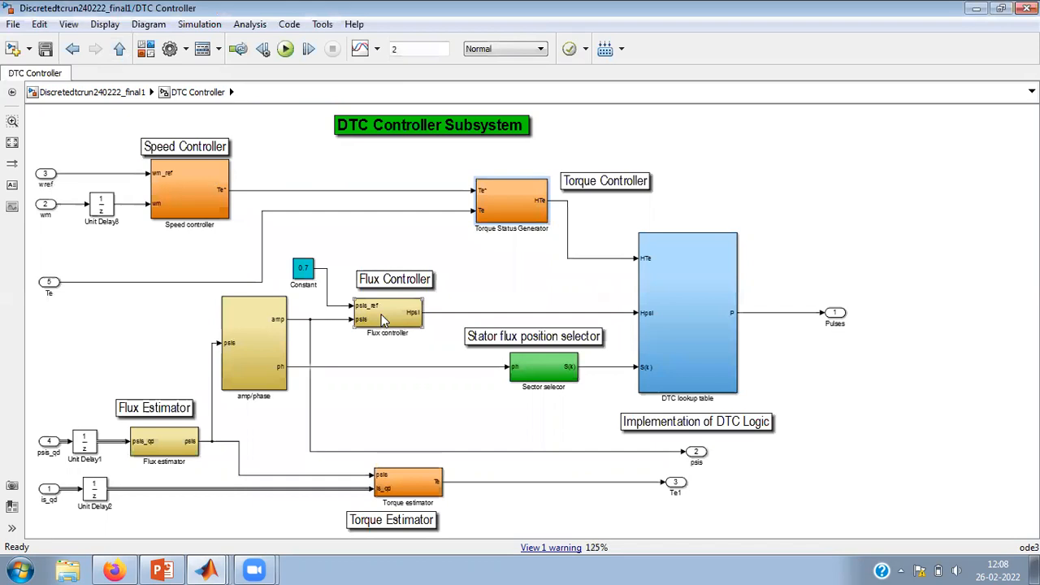
# Step: Check the Relay block's switching points and outputs in the Flux controller, and go back to the DTC Controller level
pyautogui.doubleClick(385, 320)
pyautogui.click(437, 237)
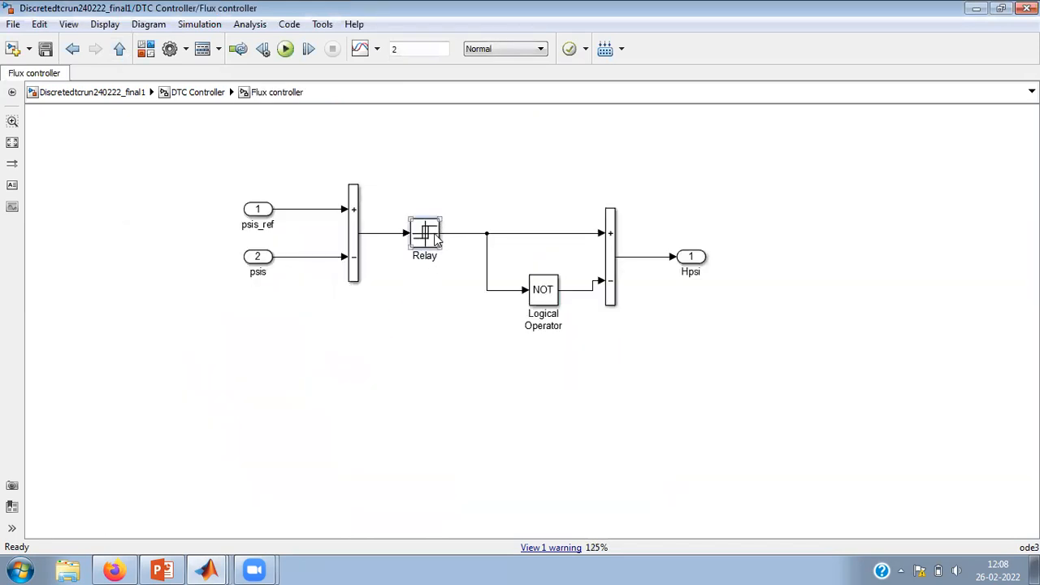
pyautogui.doubleClick(437, 237)
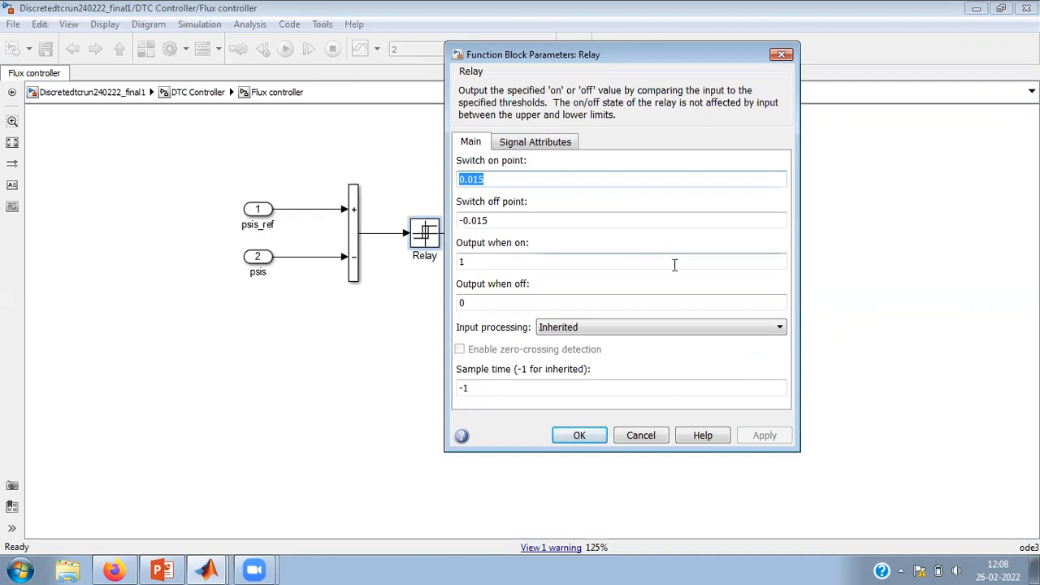
pyautogui.click(580, 435)
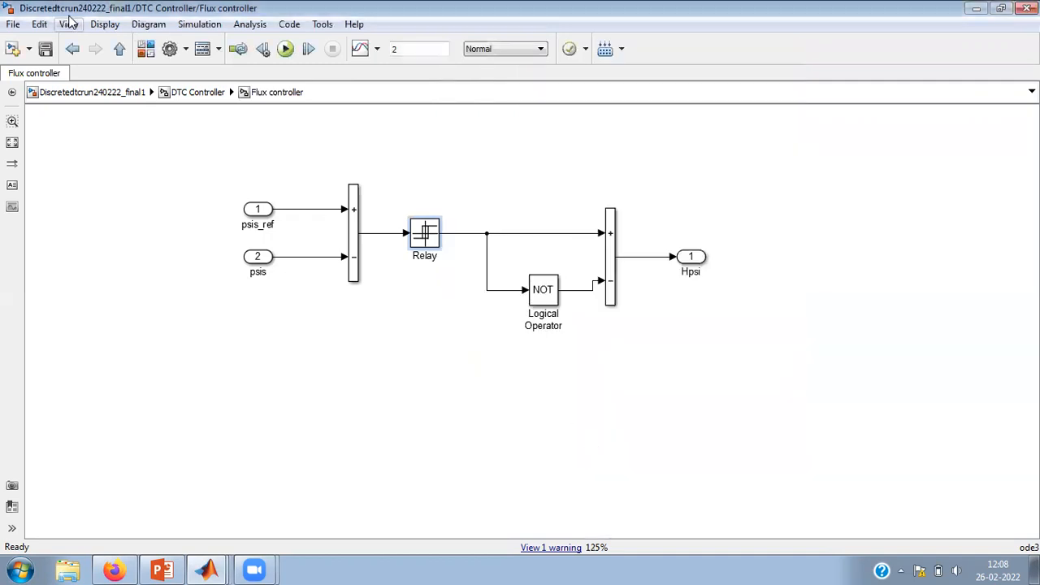
pyautogui.click(121, 50)
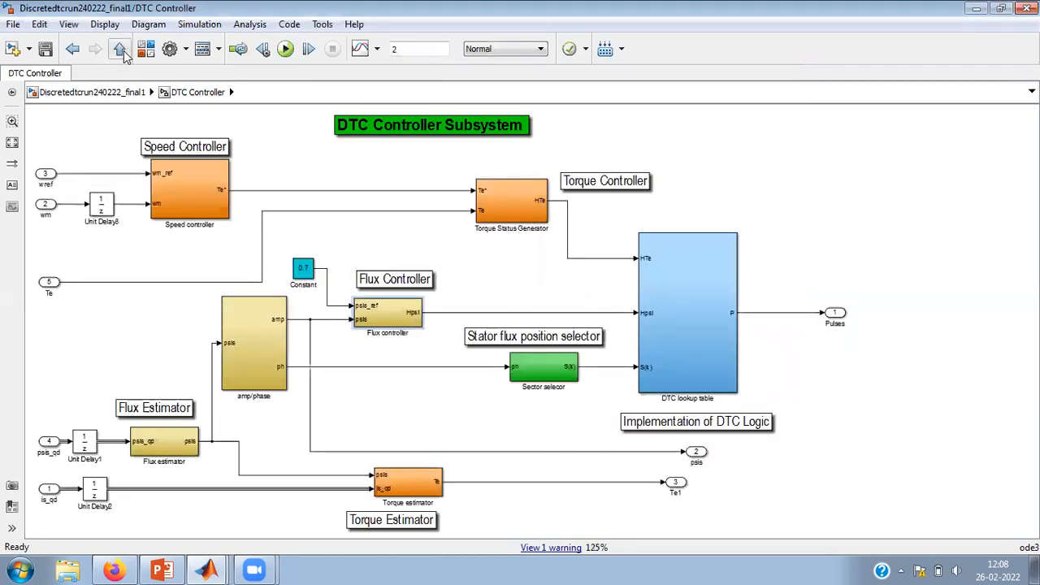
# Step: Check the Saturation block's upper and lower limits in the Speed controller and return to the top-level model
pyautogui.doubleClick(218, 188)
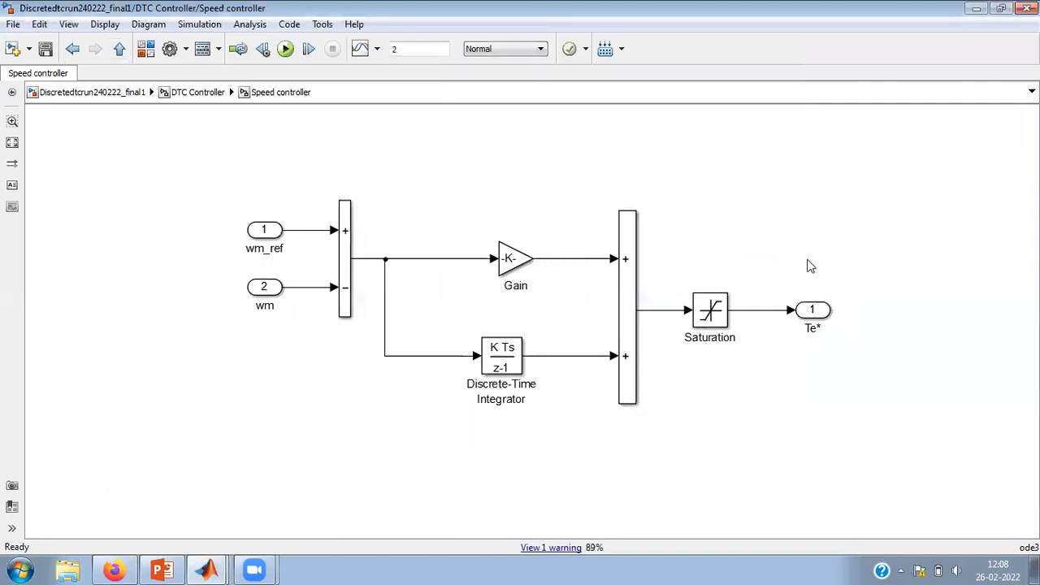
pyautogui.doubleClick(711, 310)
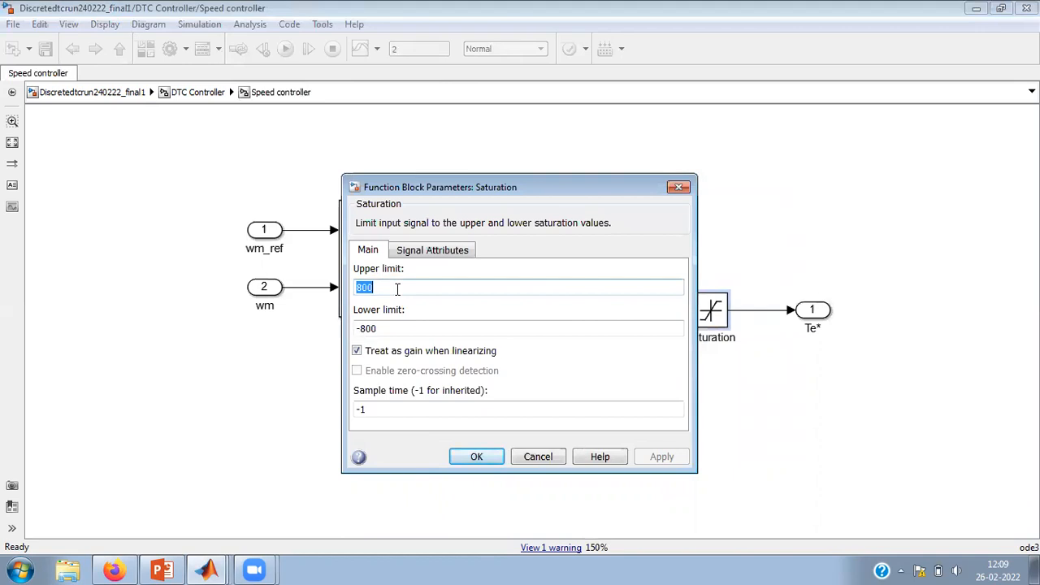
pyautogui.click(478, 458)
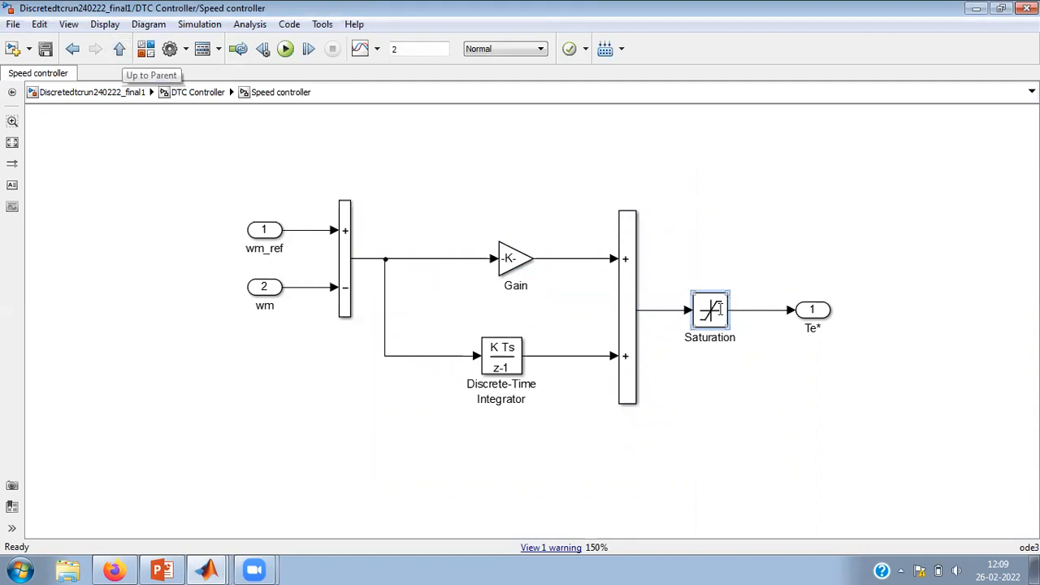
pyautogui.doubleClick(709, 314)
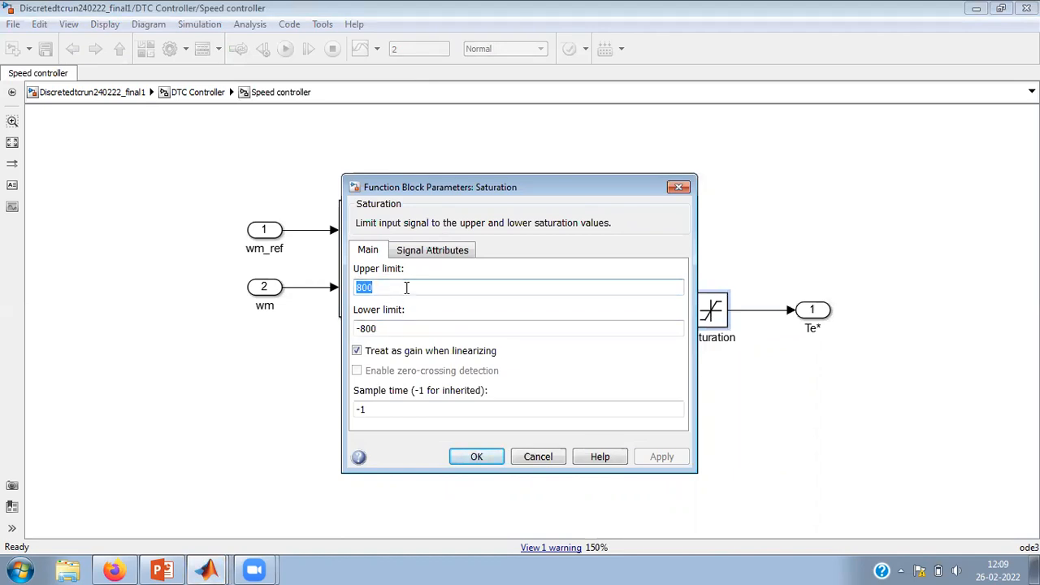
pyautogui.click(487, 460)
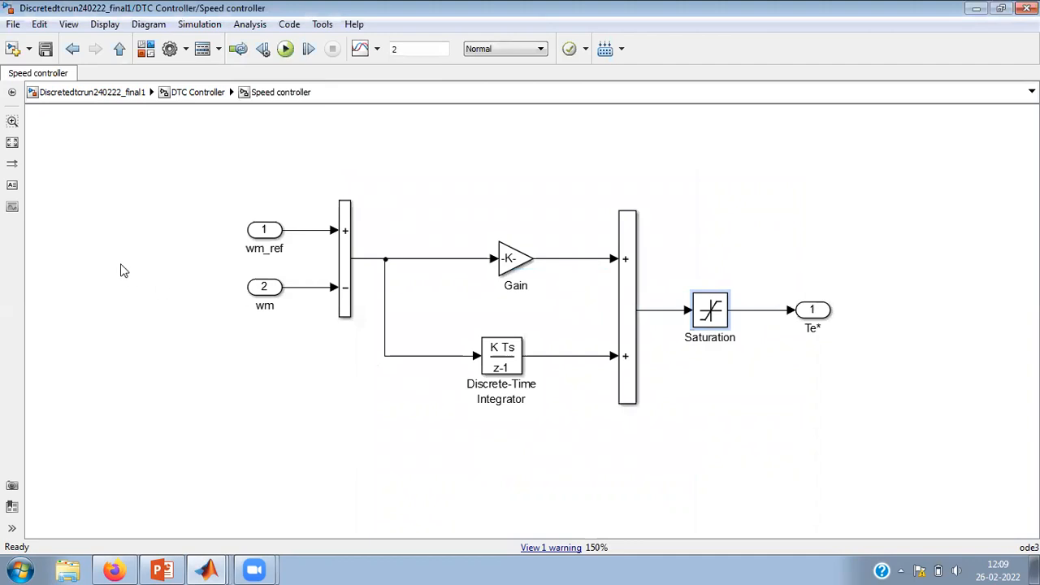
pyautogui.click(118, 50)
pyautogui.click(118, 50)
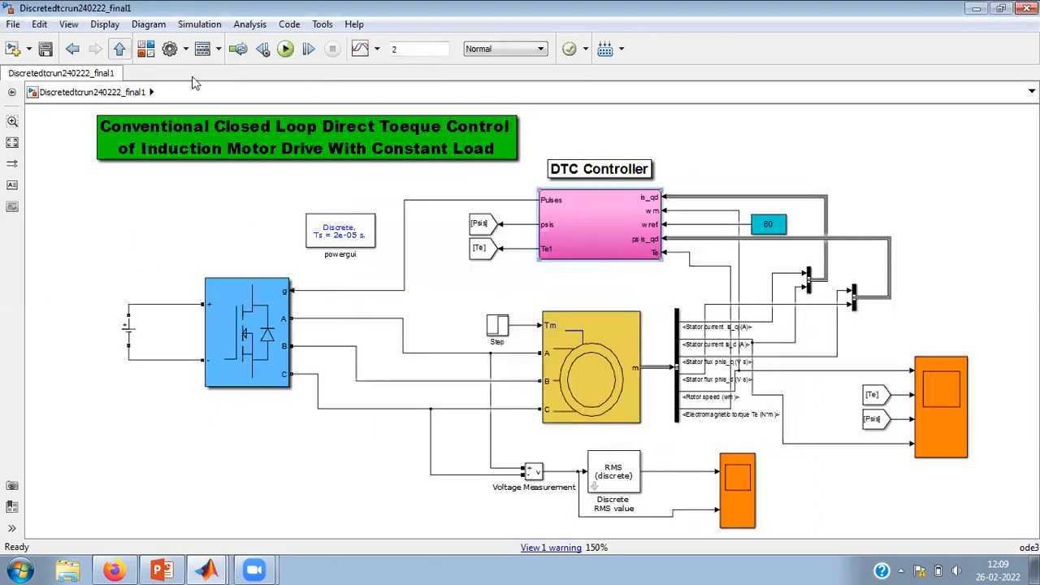
# Step: Review the powergui solver configuration, including simulation type, solver type and sample time, and close its dialogs
pyautogui.click(330, 237)
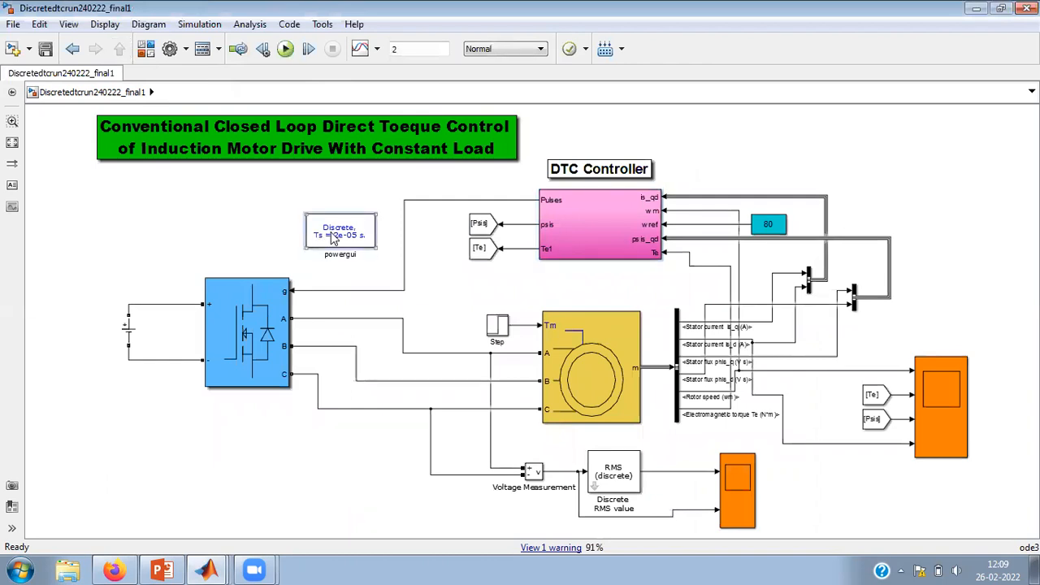
pyautogui.doubleClick(331, 237)
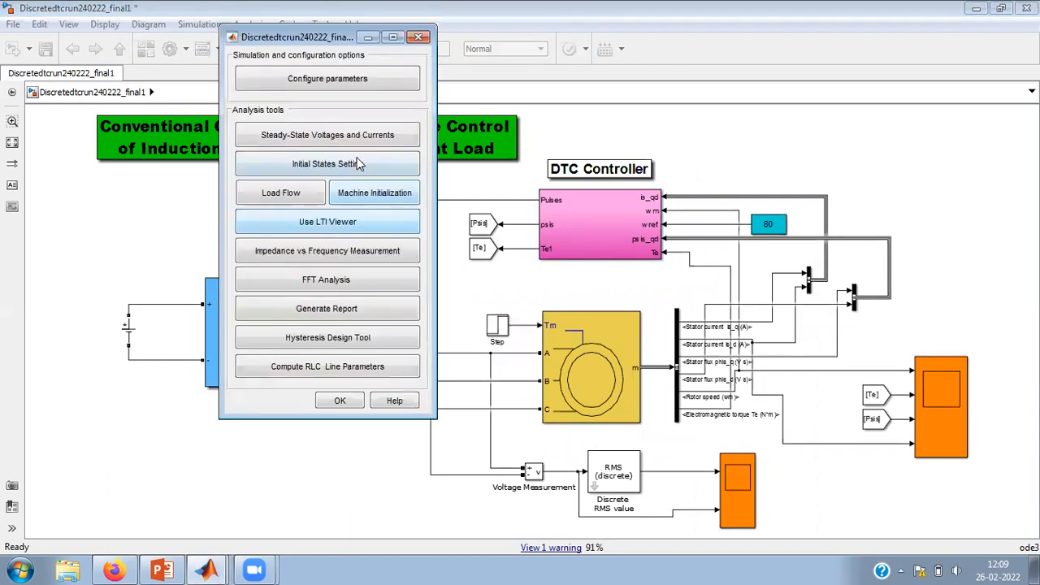
pyautogui.click(353, 83)
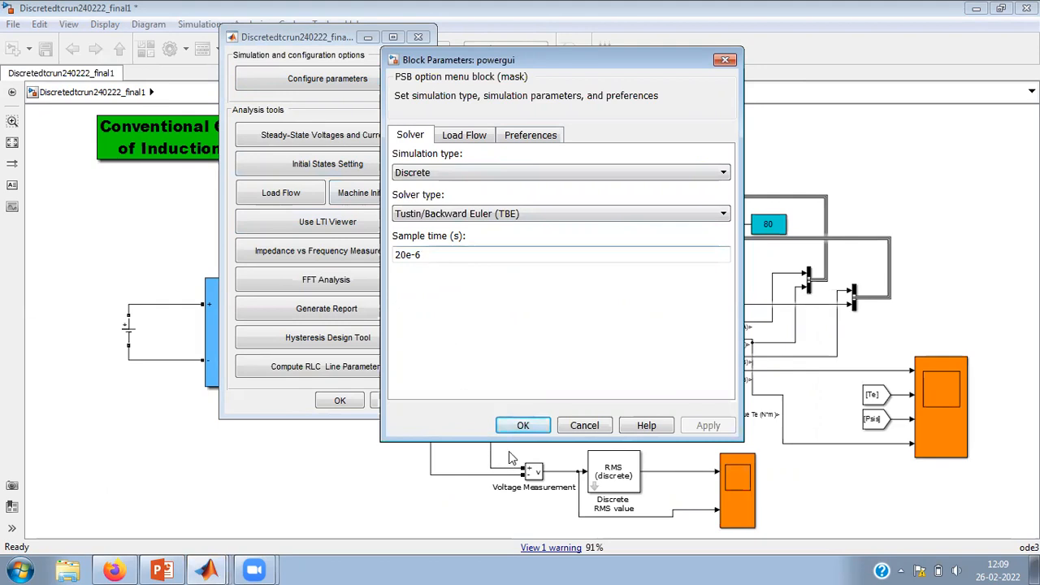
pyautogui.click(520, 427)
pyautogui.click(351, 406)
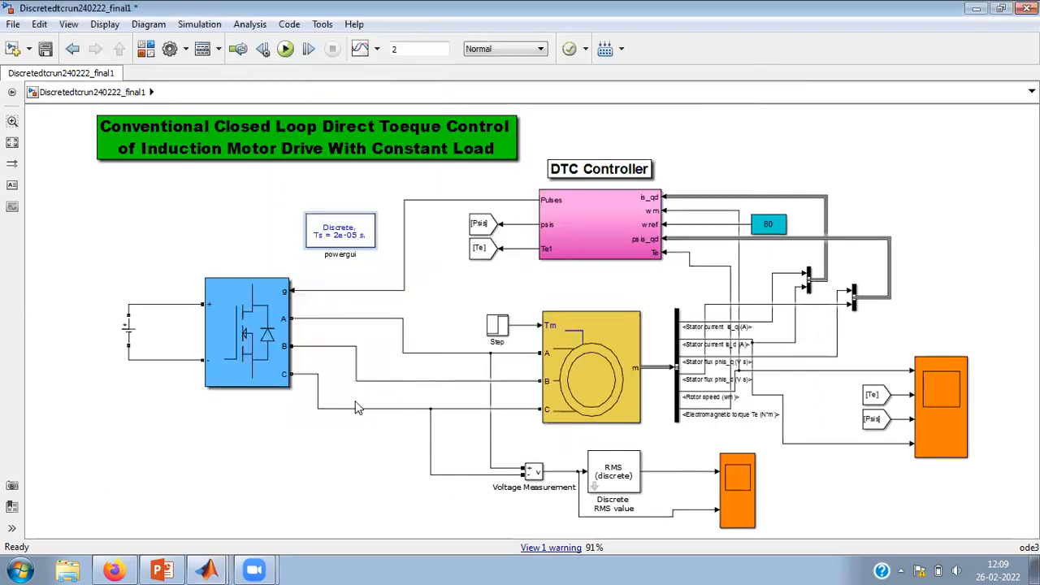
# Step: Check the Gain block's parameters in the DTC Controller's Speed controller and return to the top-level model
pyautogui.doubleClick(604, 244)
pyautogui.doubleClick(188, 204)
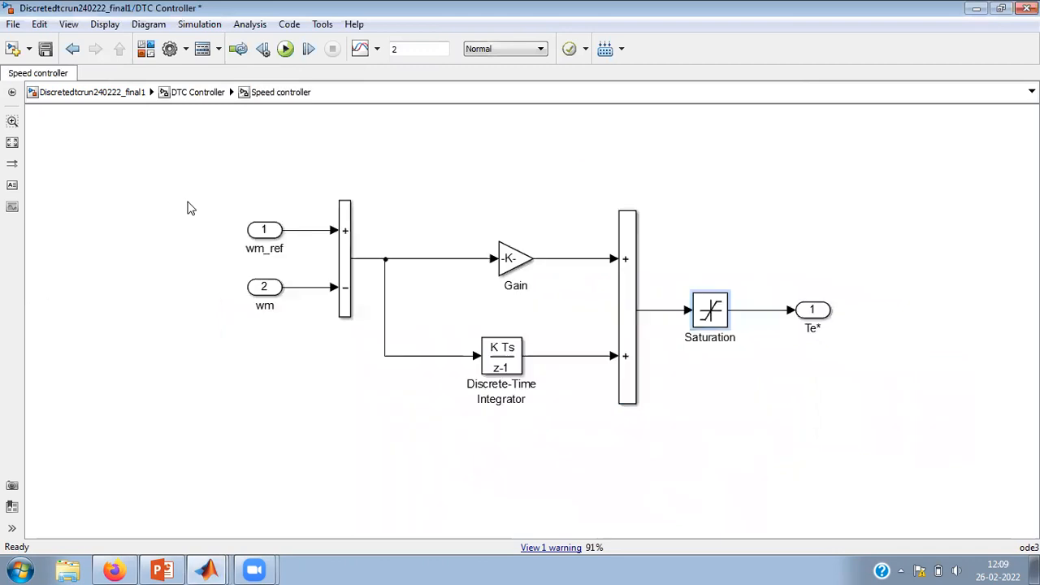
pyautogui.doubleClick(510, 261)
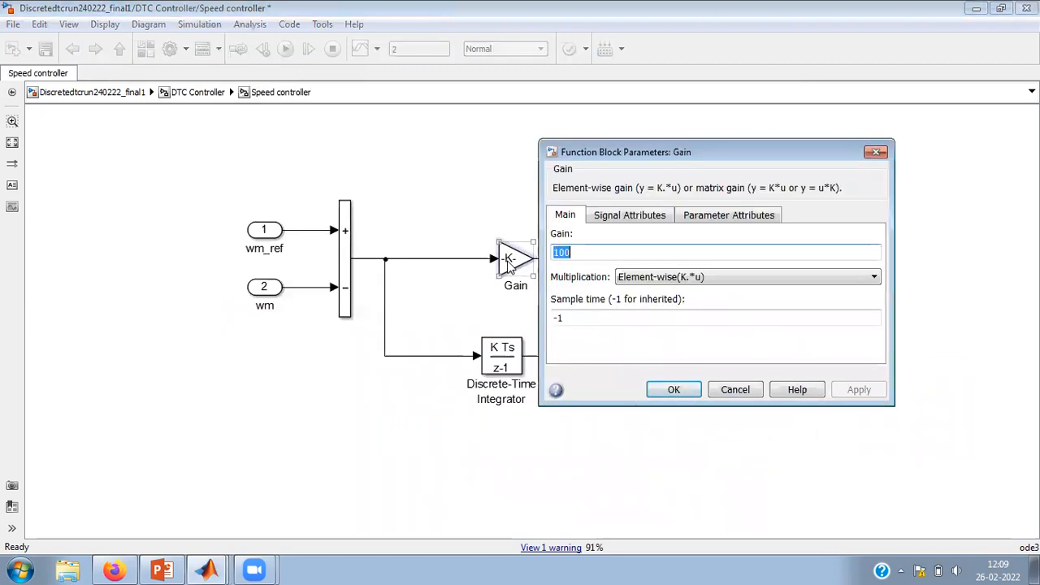
pyautogui.click(674, 389)
pyautogui.click(508, 286)
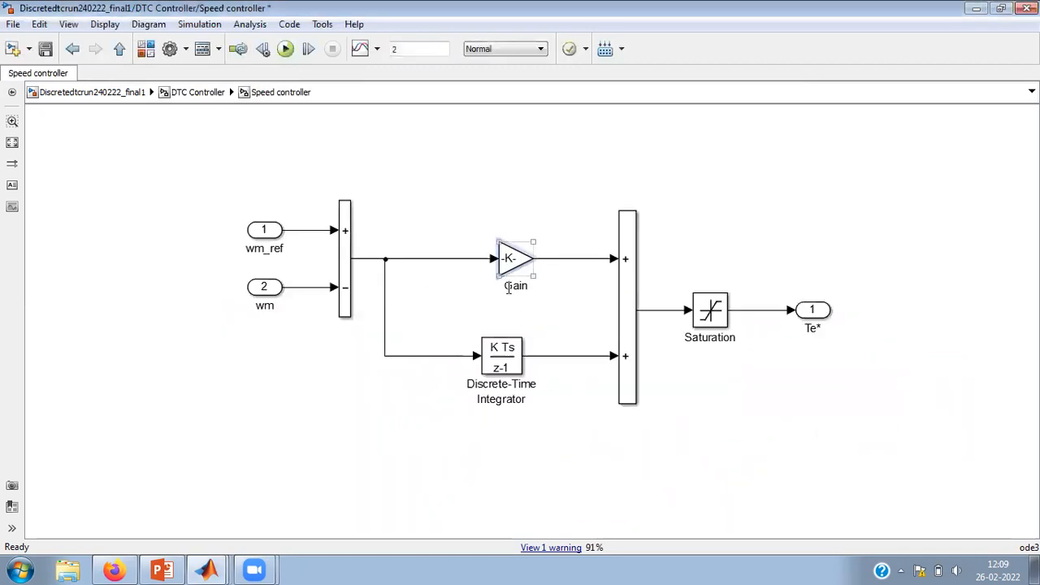
pyautogui.click(274, 178)
pyautogui.click(119, 50)
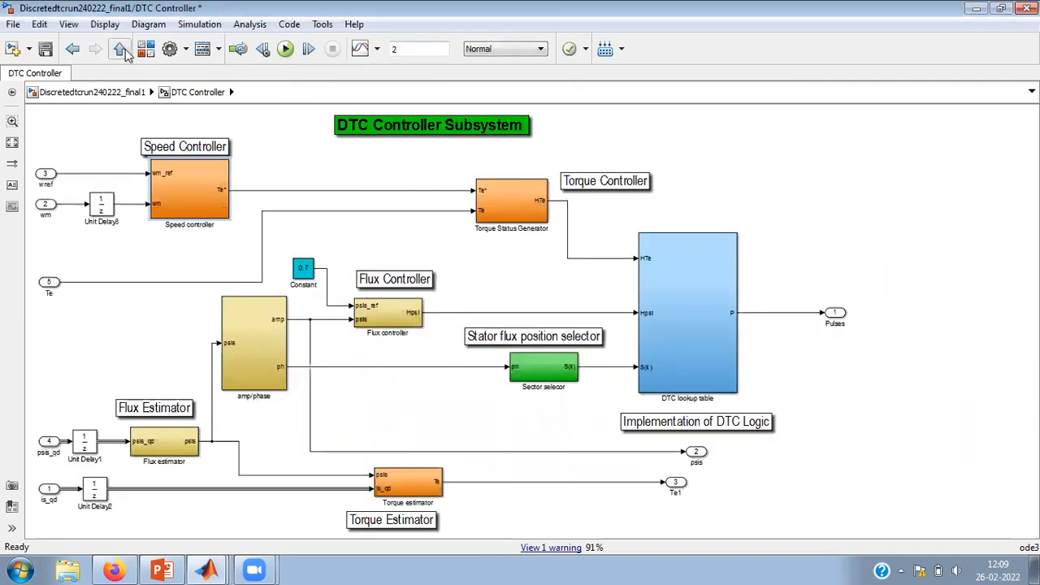
pyautogui.click(120, 50)
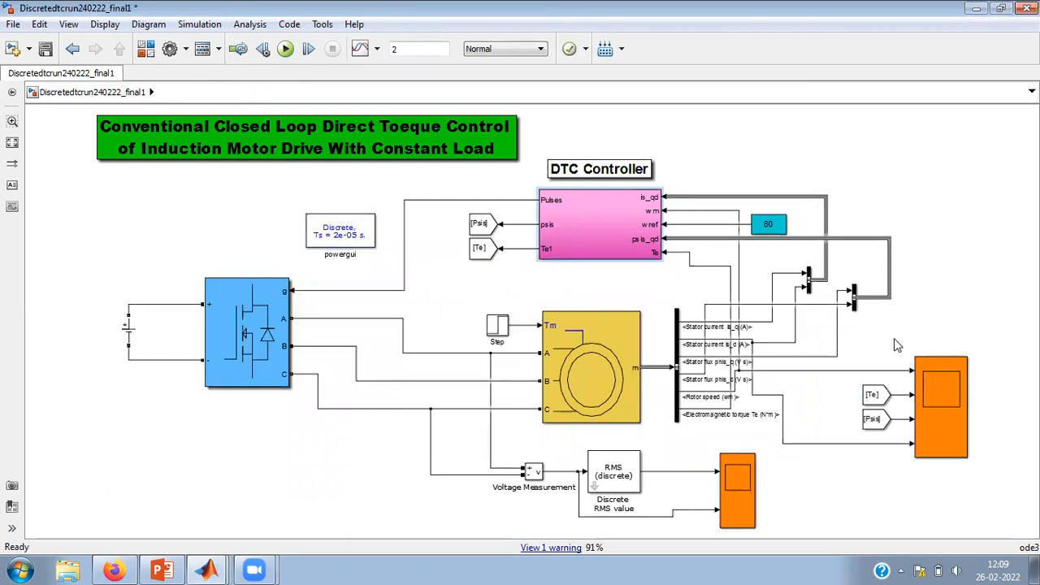
# Step: Look over the four drive waveforms on the main scope and set the Speed Reference constant to 140
pyautogui.doubleClick(941, 388)
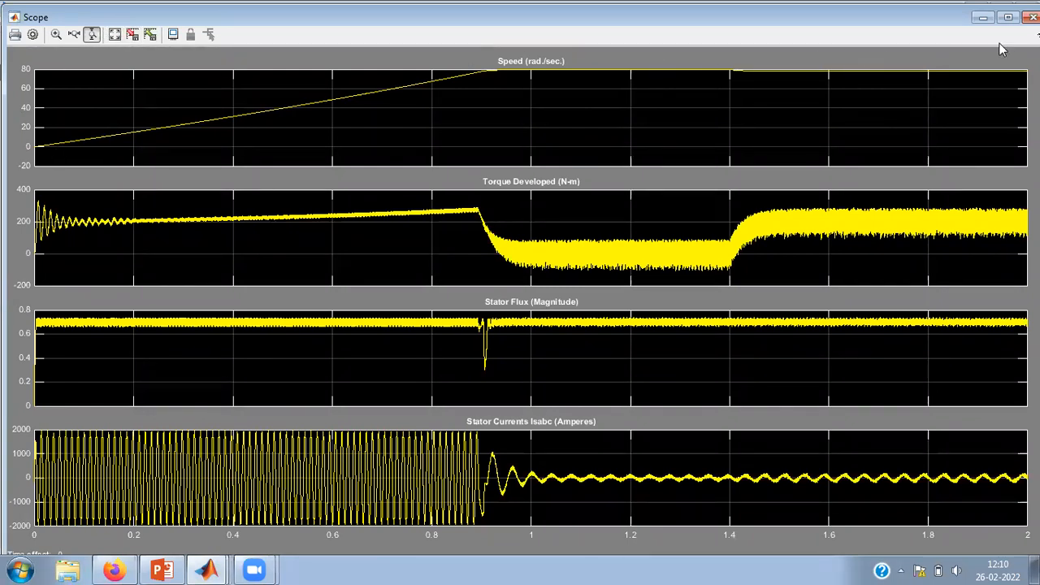
pyautogui.click(983, 17)
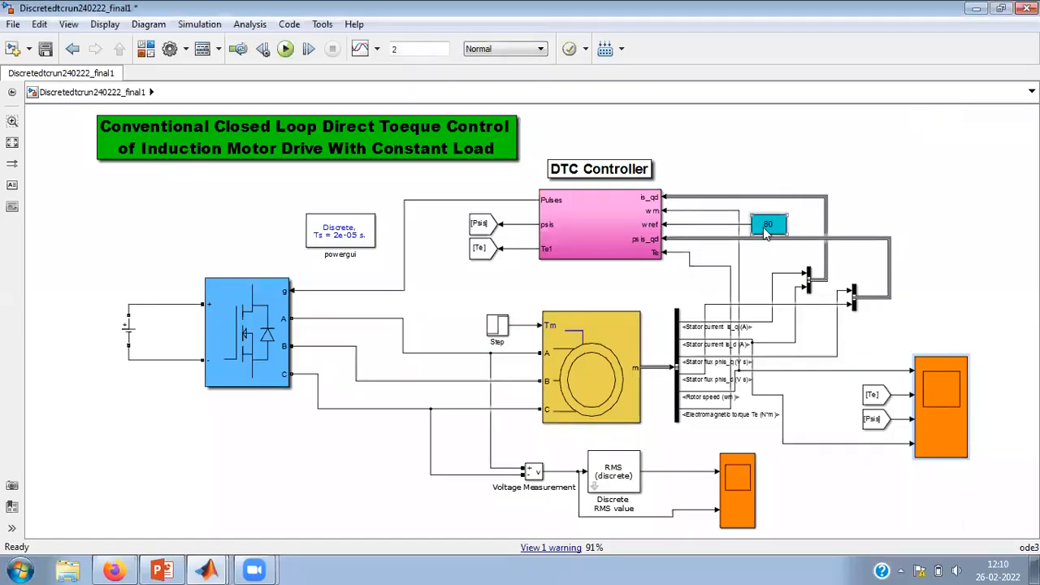
pyautogui.doubleClick(763, 227)
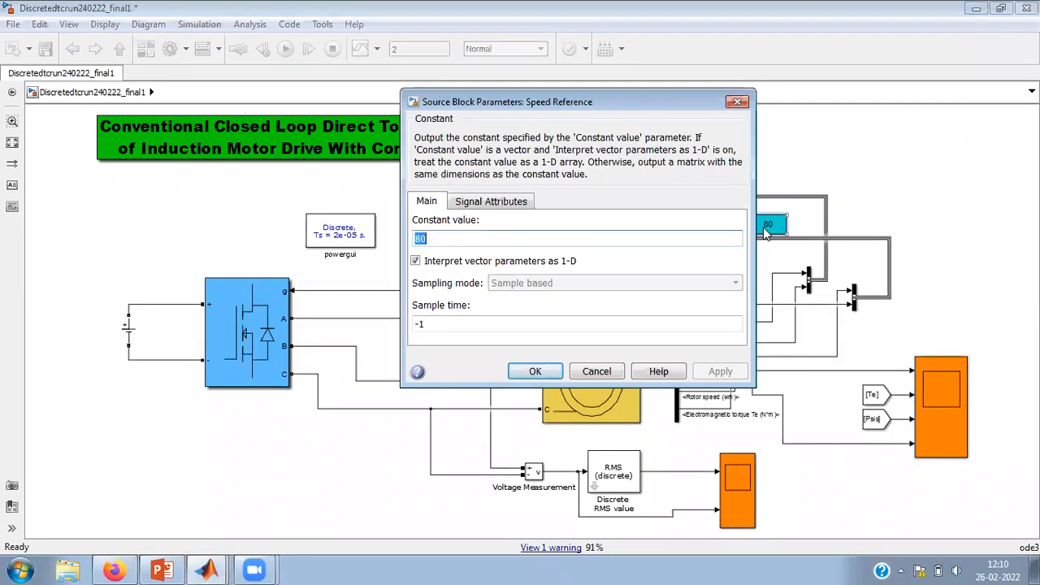
pyautogui.write('14')
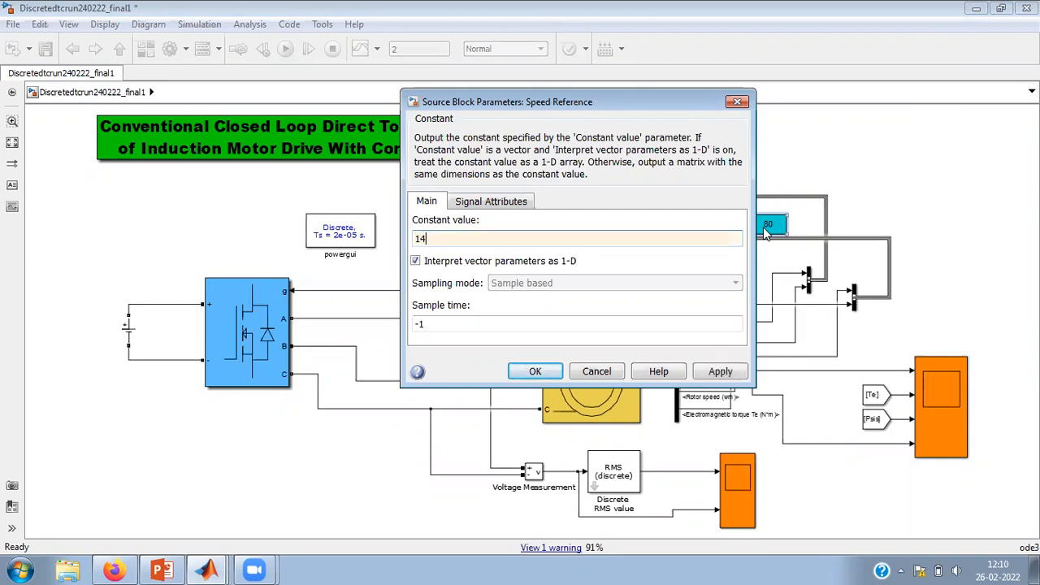
pyautogui.write('0')
pyautogui.click(545, 371)
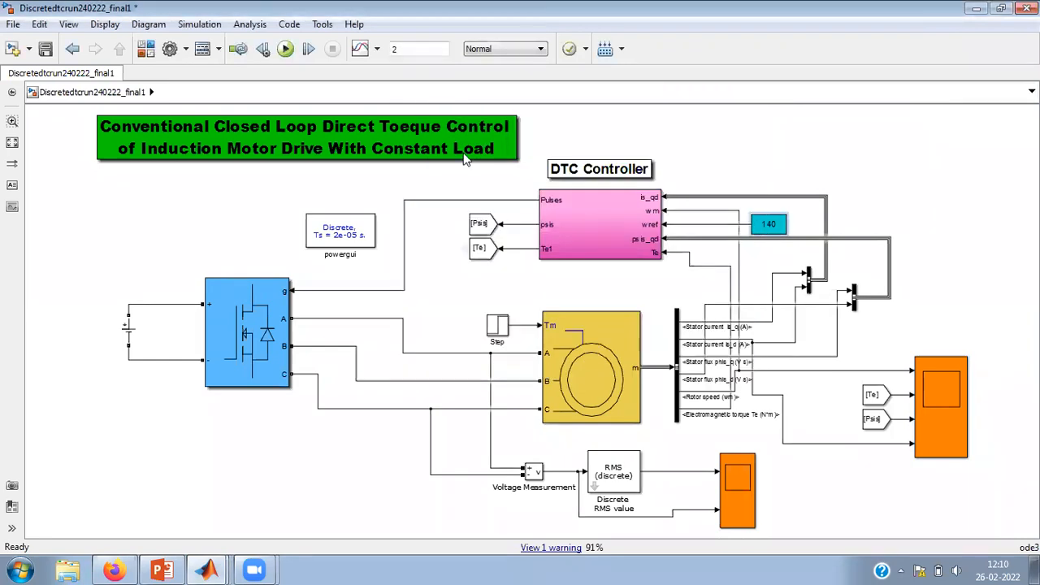
# Step: Run the simulation, autoscale the main scope's plots to review the waveforms, and close the scope
pyautogui.click(286, 49)
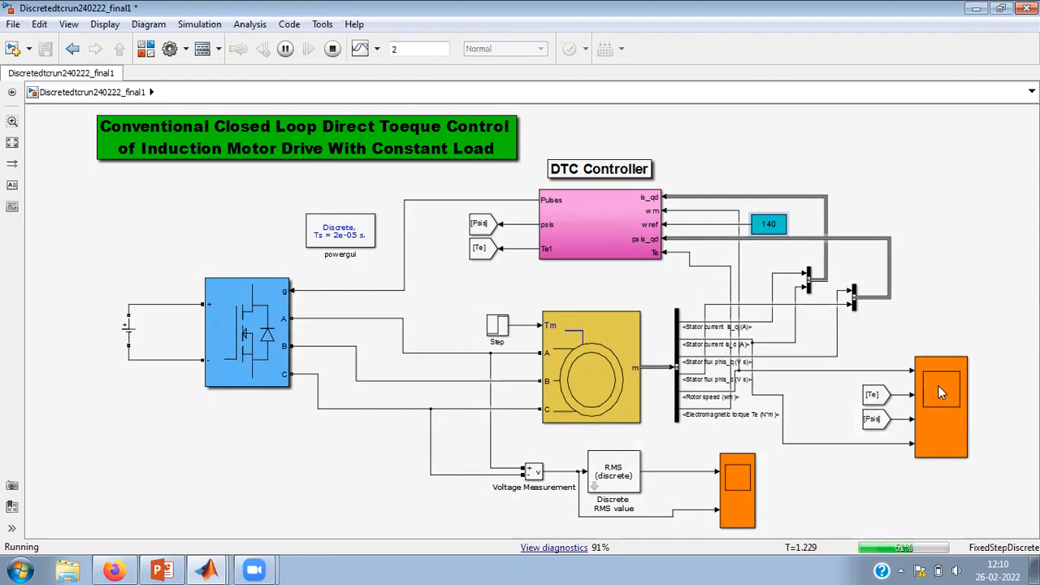
pyautogui.doubleClick(938, 385)
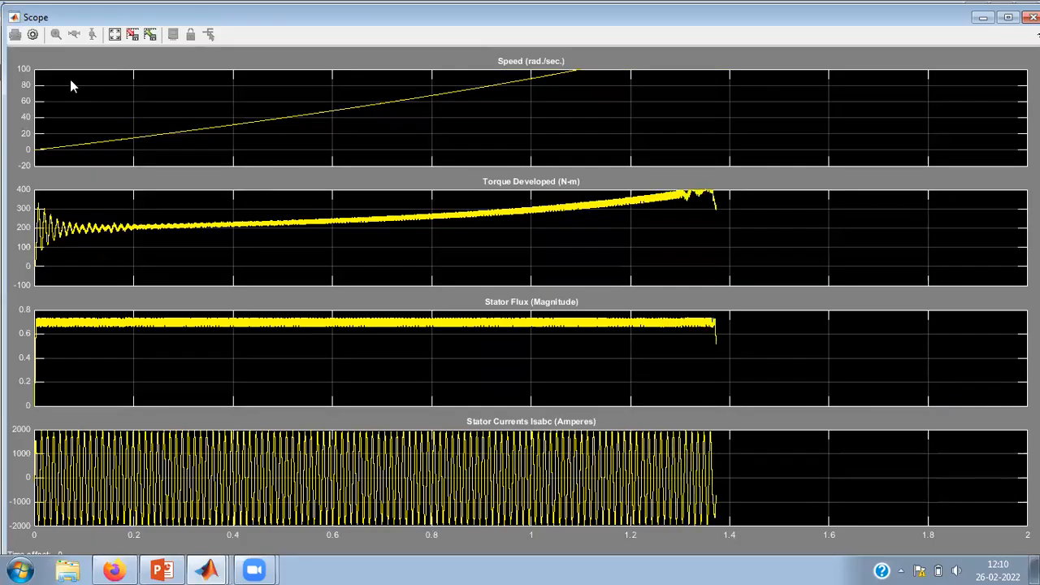
pyautogui.click(116, 35)
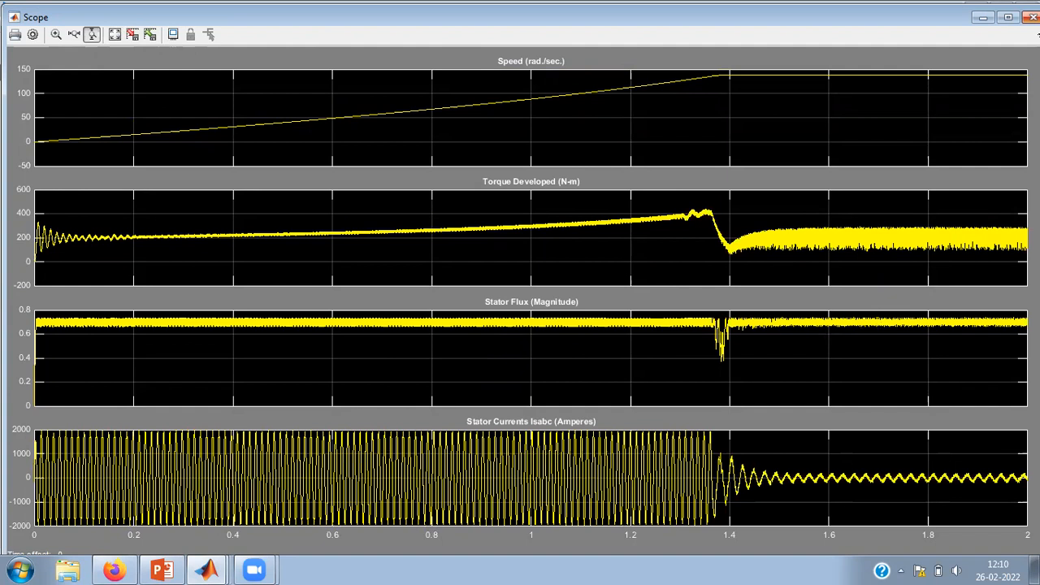
pyautogui.click(1033, 16)
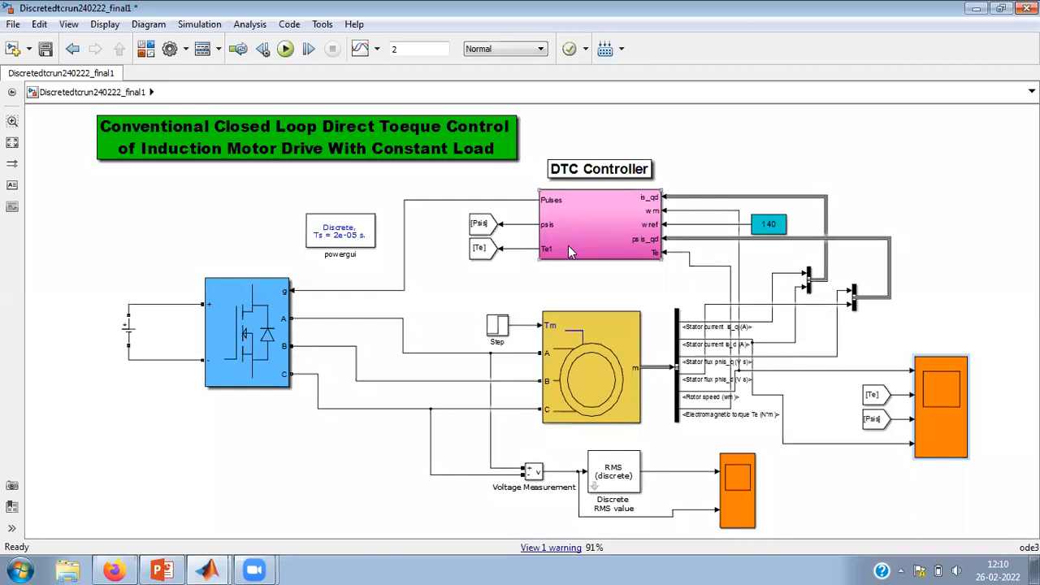
# Step: Set Gain1 in the Torque Status Generator's inner subsystem to 0.1 and return to the top-level model
pyautogui.doubleClick(581, 242)
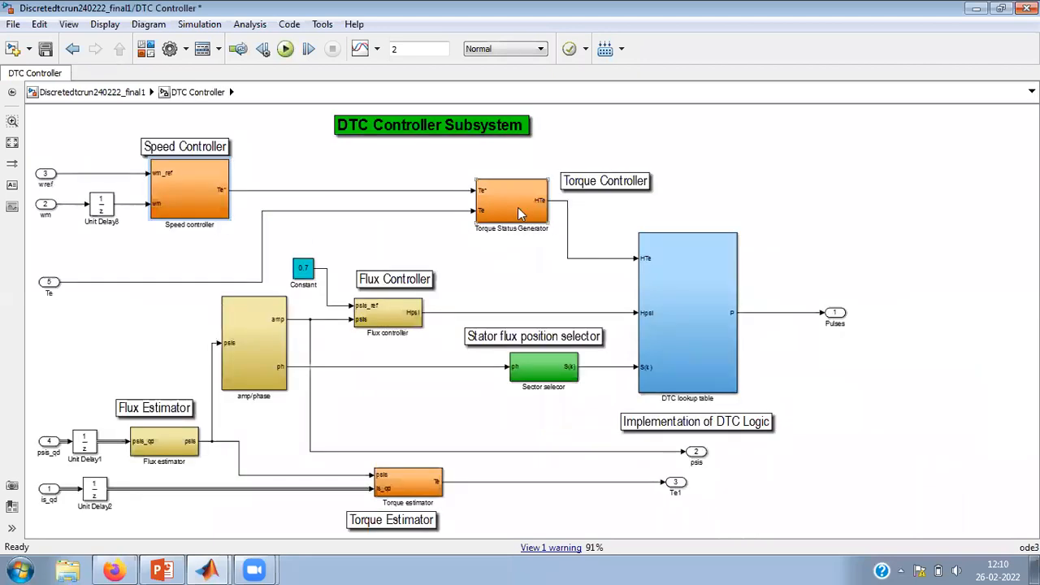
pyautogui.doubleClick(518, 207)
pyautogui.doubleClick(348, 226)
pyautogui.click(160, 303)
pyautogui.doubleClick(161, 303)
pyautogui.write('0.05')
pyautogui.press('BackSpace')
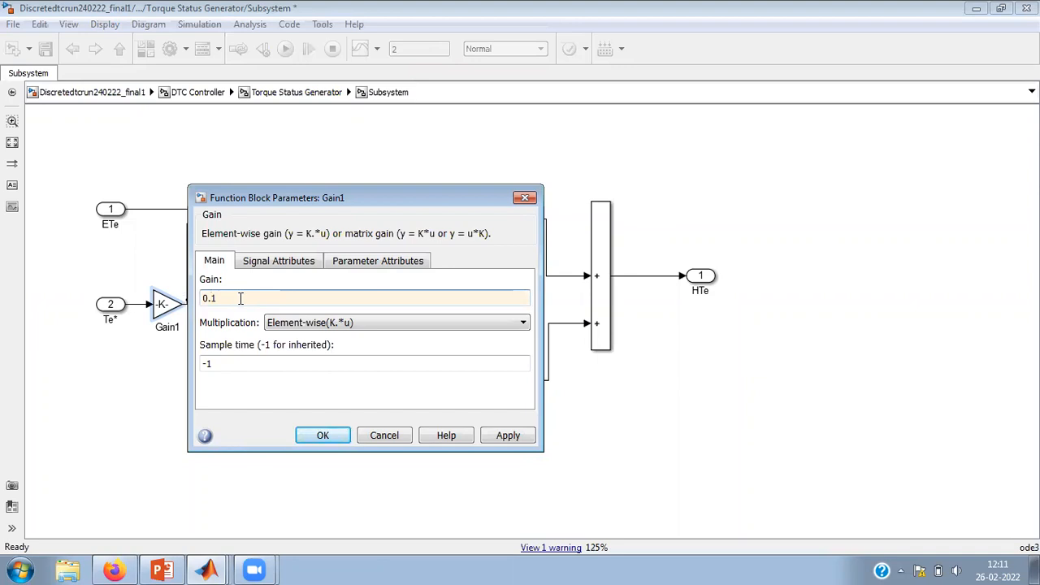
pyautogui.click(309, 434)
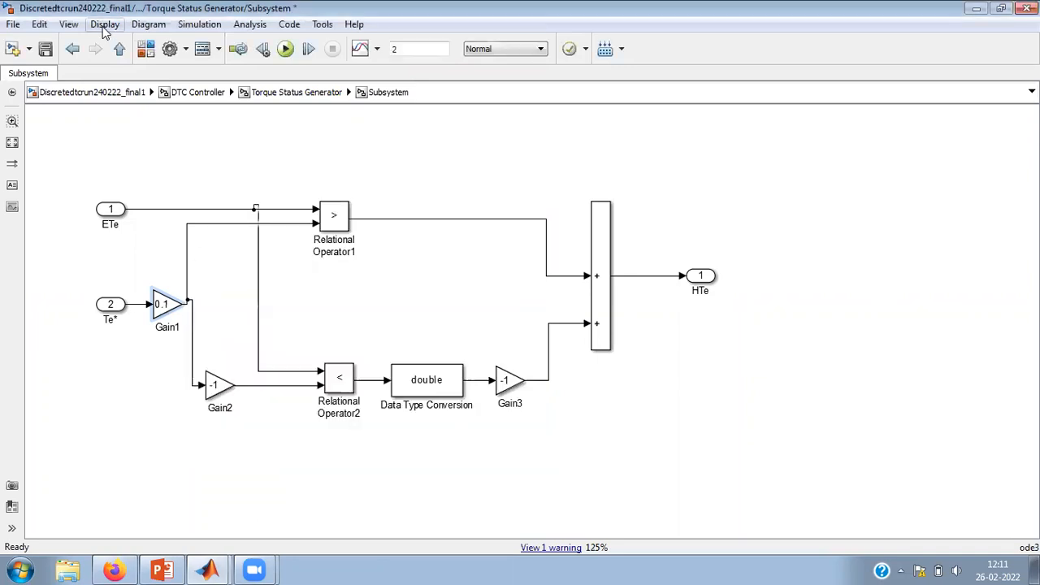
pyautogui.click(119, 49)
pyautogui.click(119, 49)
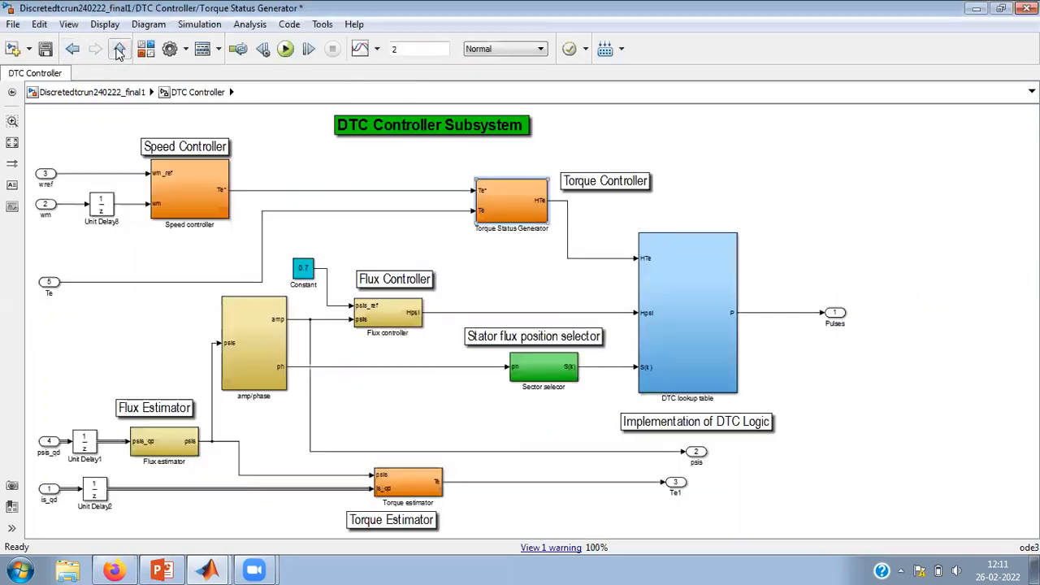
pyautogui.click(119, 49)
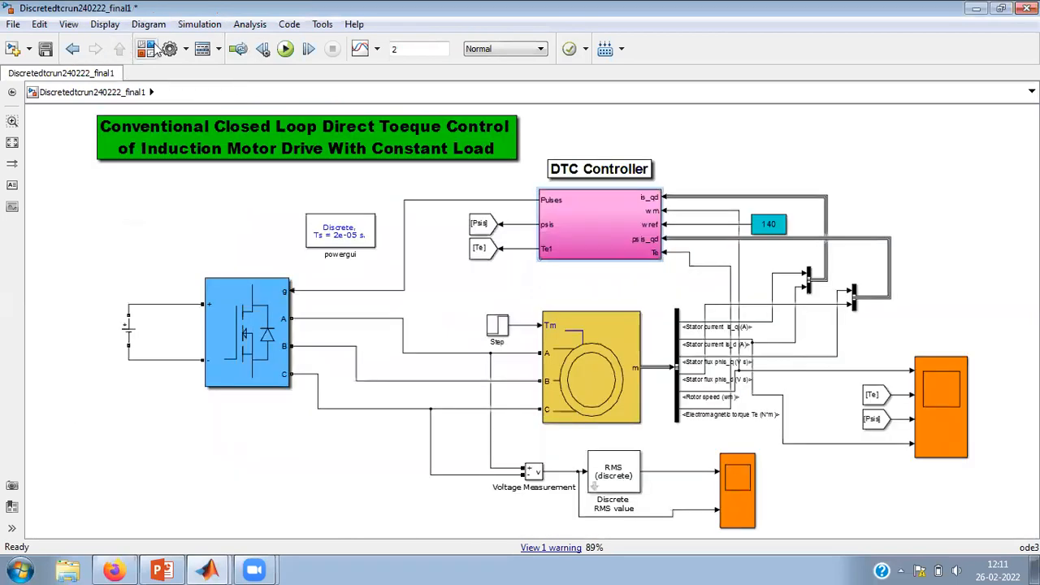
# Step: Rerun the simulation while watching the speed, torque, flux and current waveforms on the main scope
pyautogui.click(289, 52)
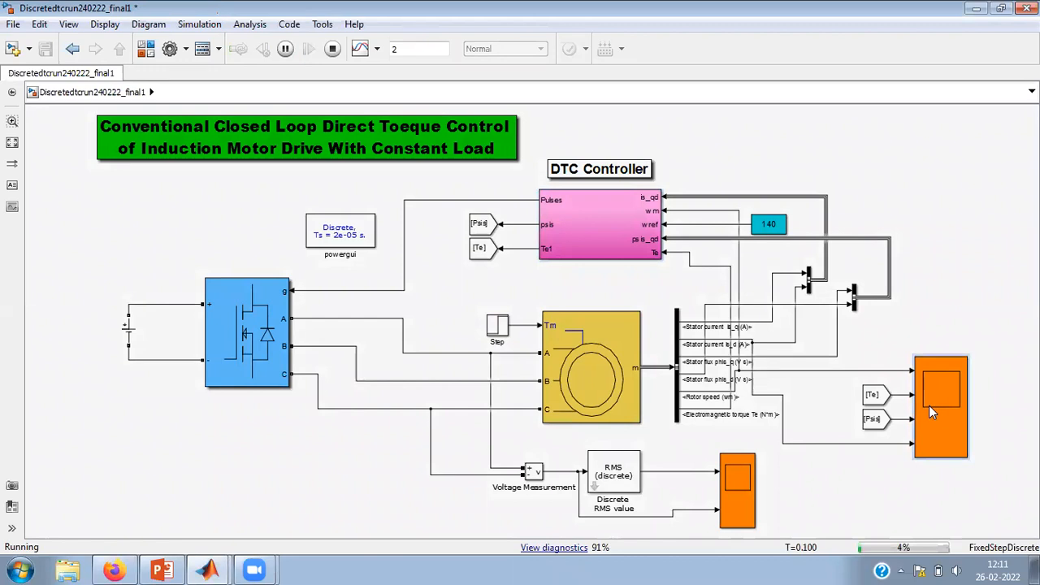
pyautogui.doubleClick(931, 411)
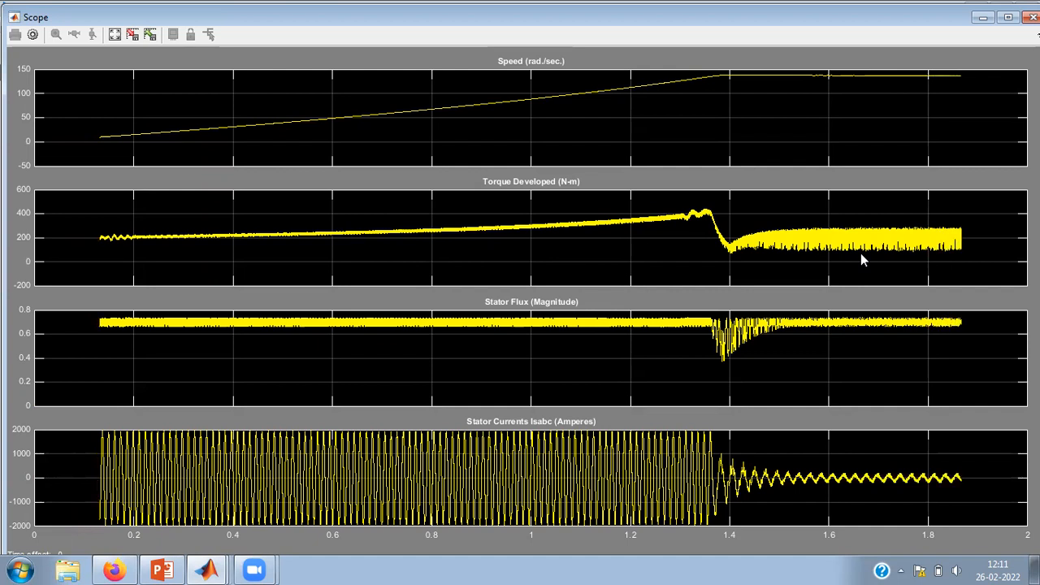
pyautogui.click(985, 18)
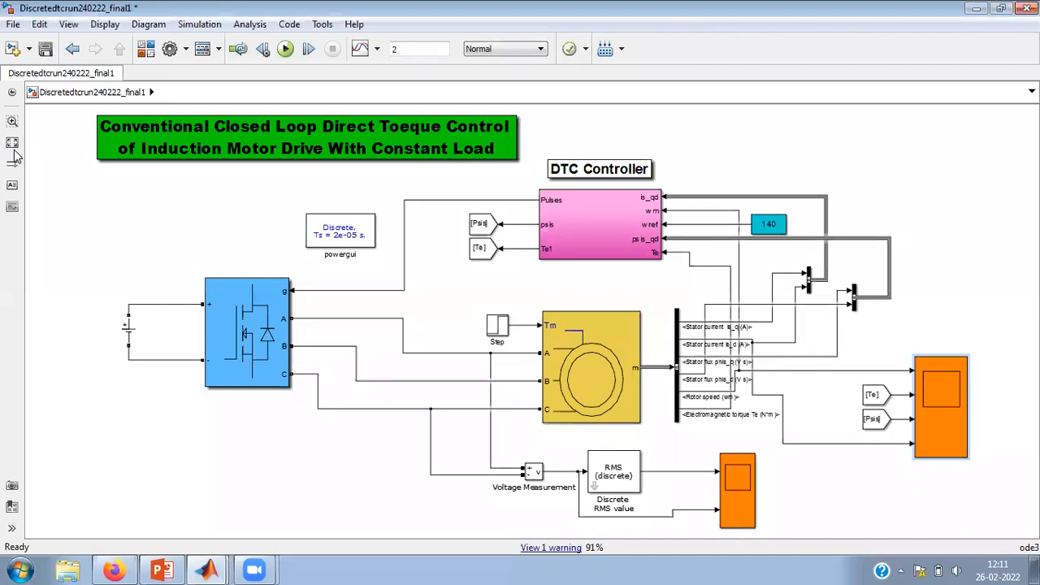
pyautogui.doubleClick(587, 238)
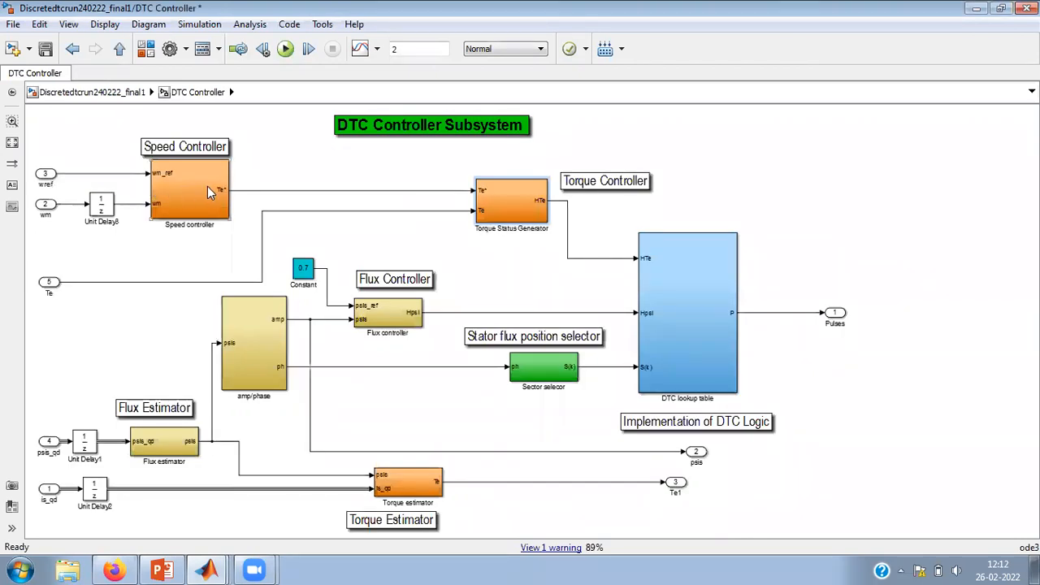
pyautogui.click(120, 49)
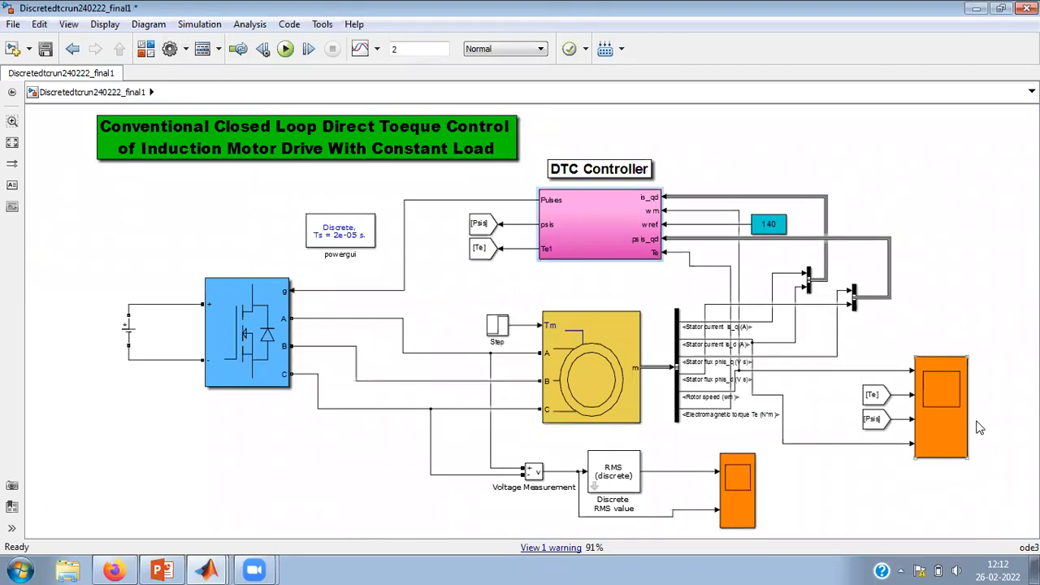
# Step: Zoom the scope's speed plot to about 1.56–1.77 s and 137–138 rad/s to examine the steady-state speed, and put the scope away
pyautogui.doubleClick(935, 411)
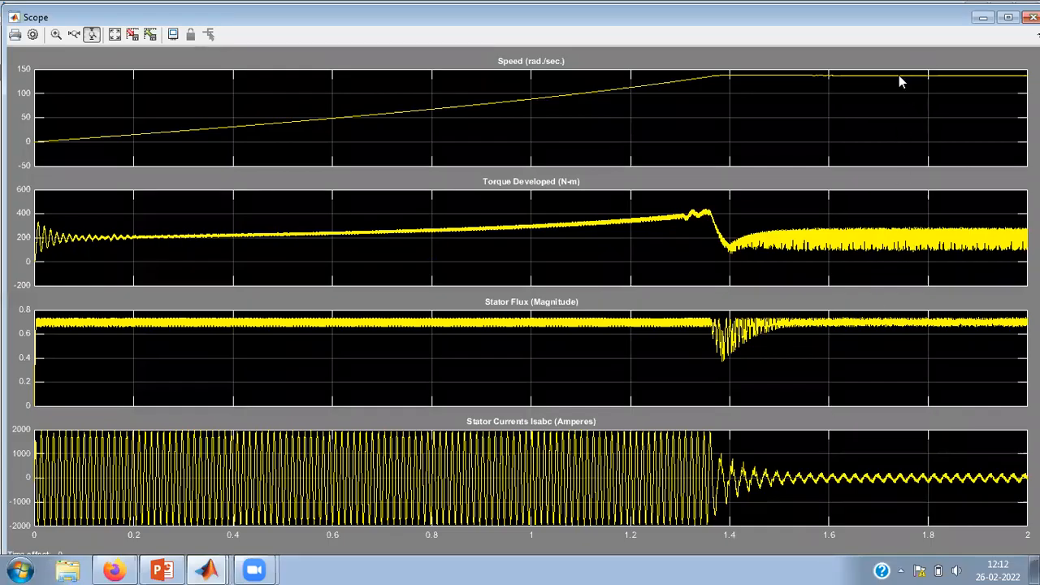
pyautogui.moveTo(896, 83); pyautogui.dragTo(898, 59)
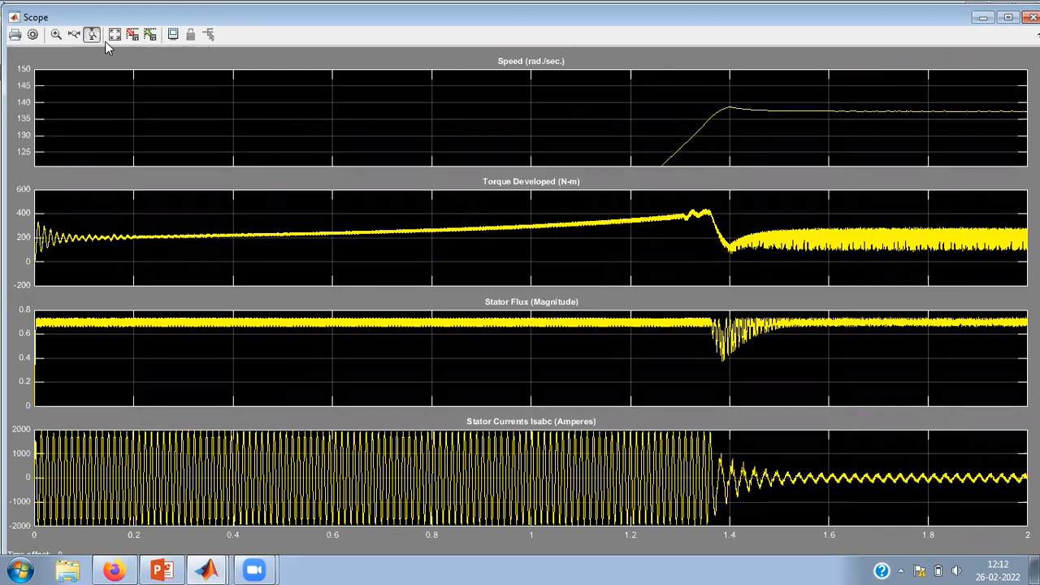
pyautogui.click(76, 35)
pyautogui.moveTo(809, 106); pyautogui.dragTo(915, 111)
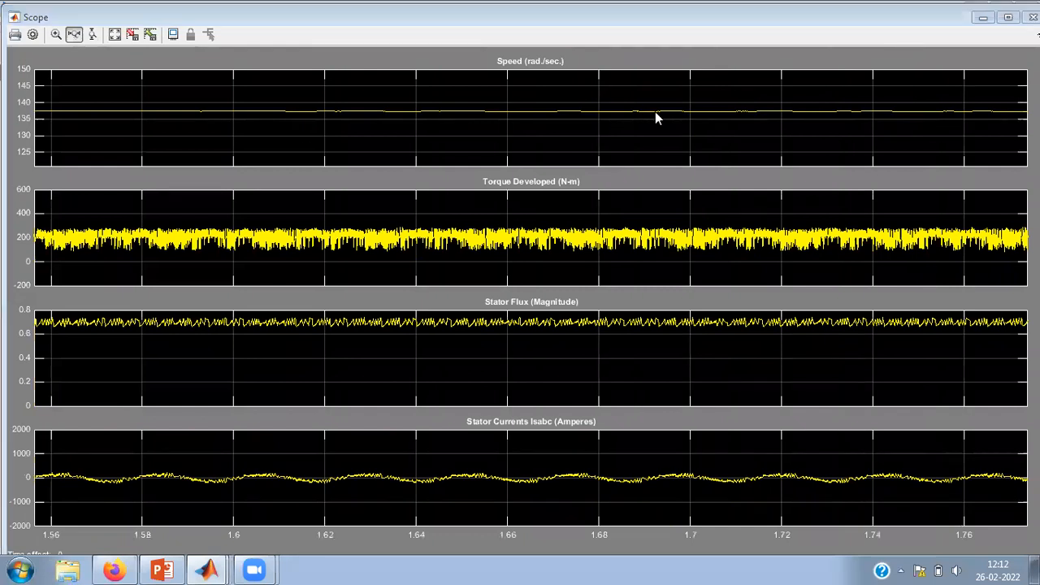
pyautogui.click(92, 34)
pyautogui.moveTo(73, 103); pyautogui.dragTo(67, 125)
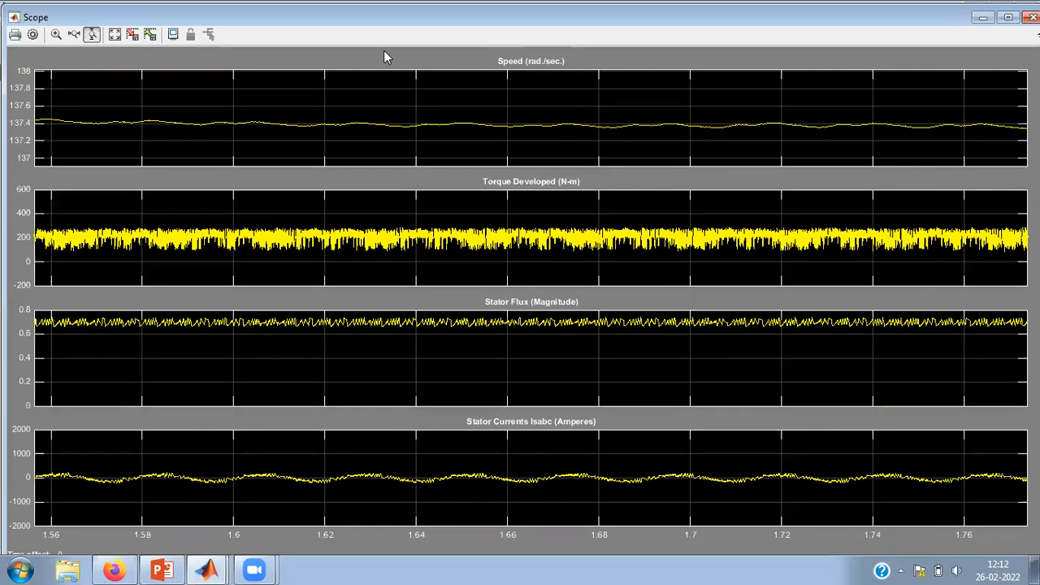
pyautogui.click(984, 17)
# Step: Set the Gain block in the DTC Controller's Speed controller to 200 and return to the top-level model
pyautogui.doubleClick(575, 232)
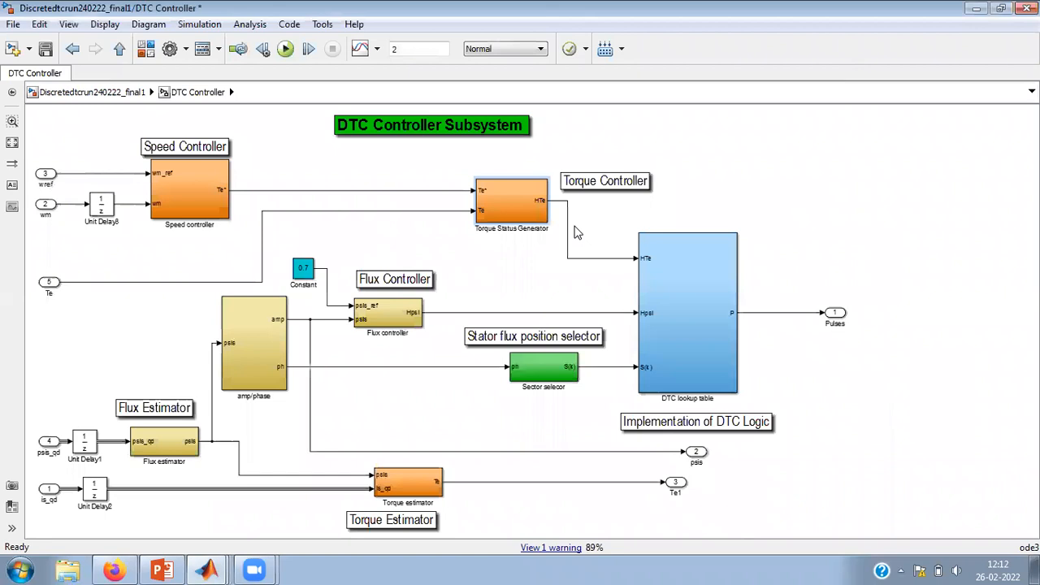
pyautogui.doubleClick(202, 206)
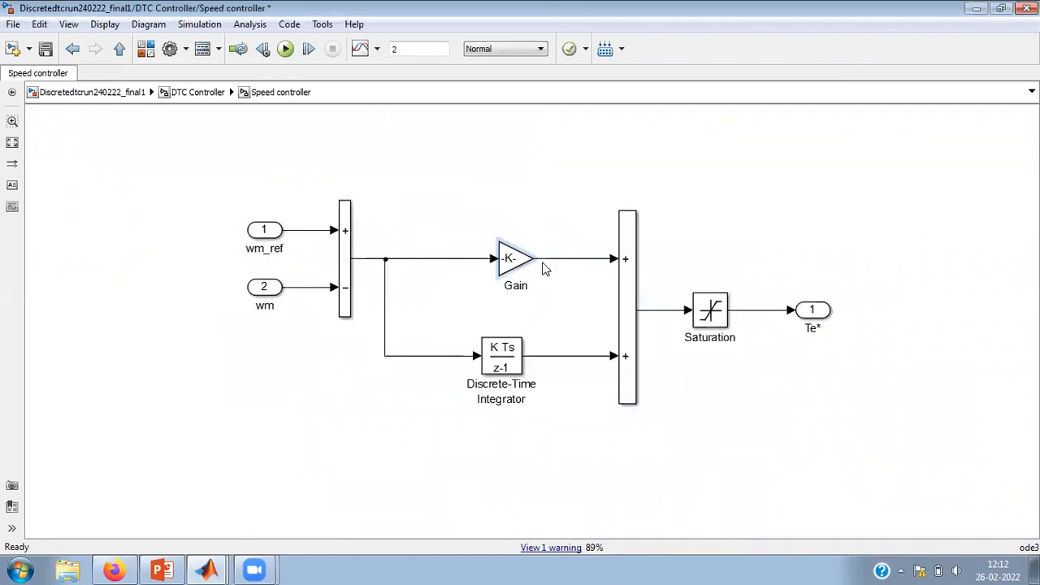
pyautogui.doubleClick(512, 258)
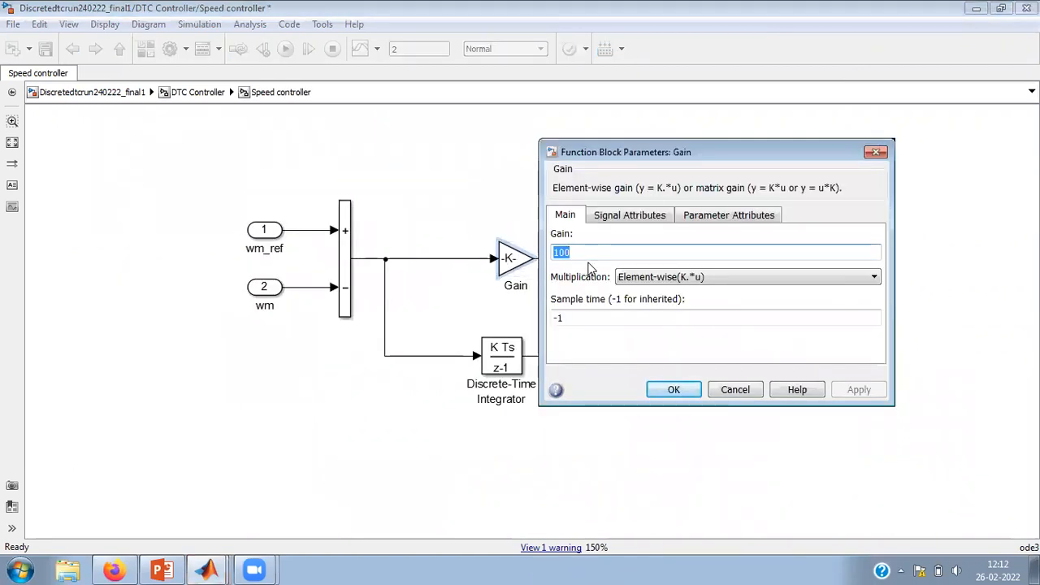
pyautogui.write('200')
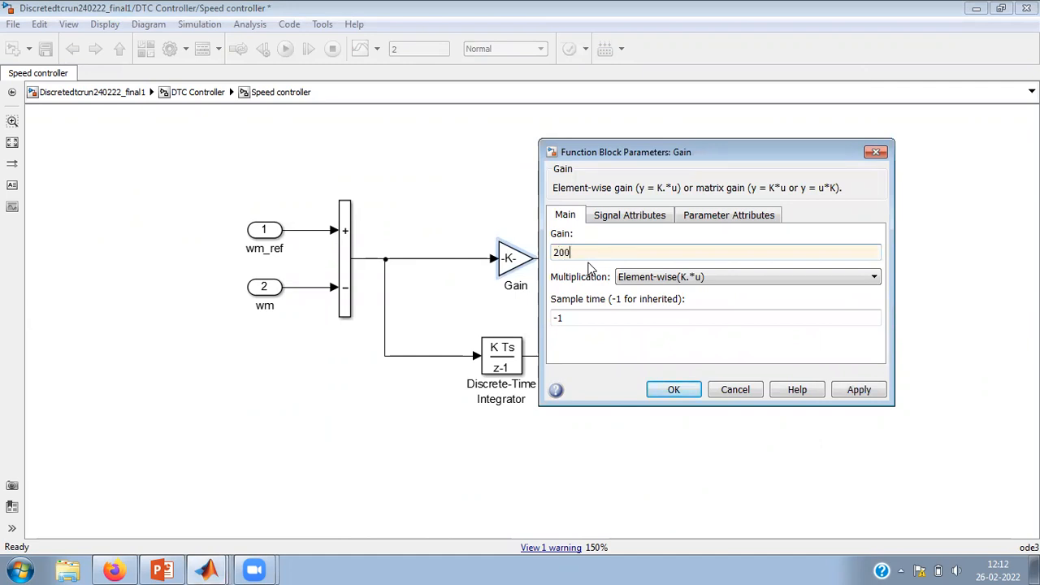
pyautogui.click(679, 395)
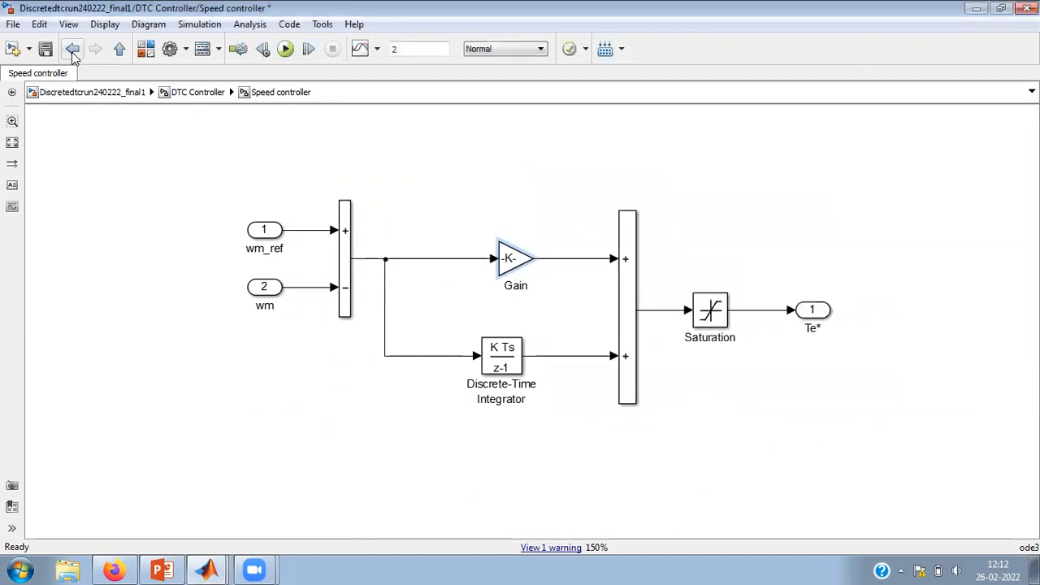
pyautogui.click(120, 51)
pyautogui.click(119, 50)
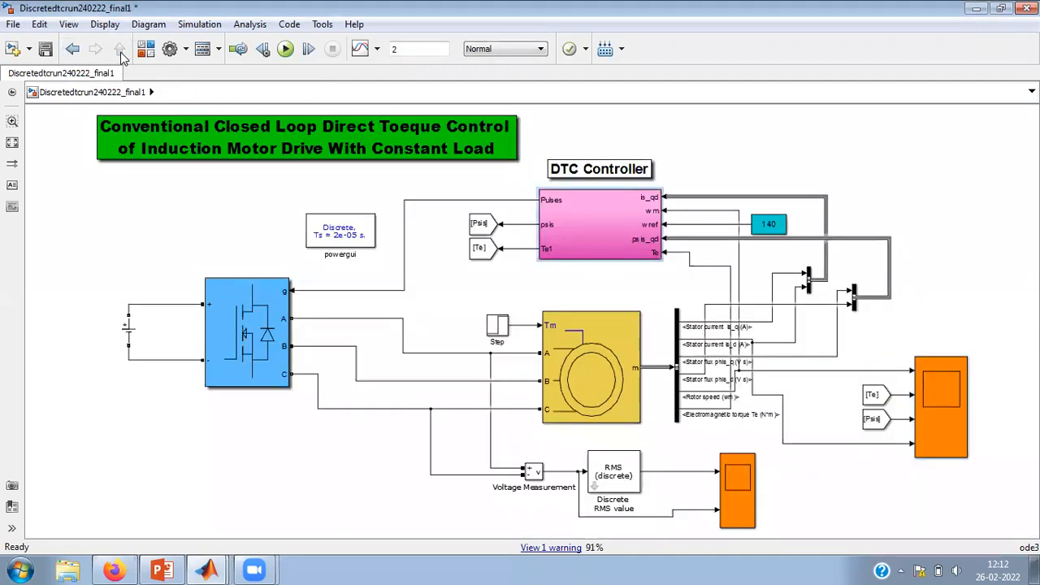
# Step: Run the simulation with the new speed controller gain and follow the waveforms on the main scope
pyautogui.click(286, 49)
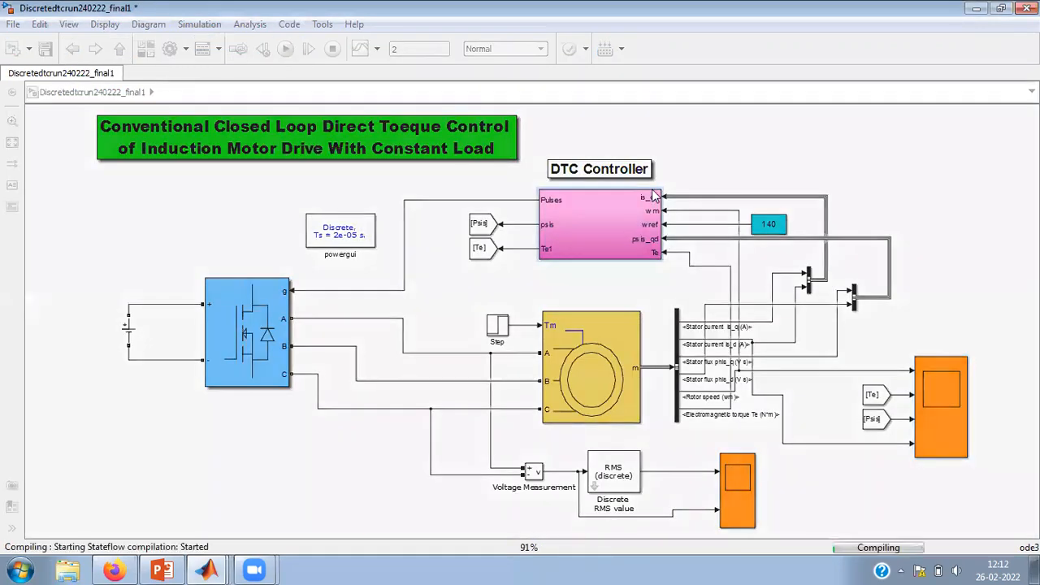
pyautogui.doubleClick(941, 382)
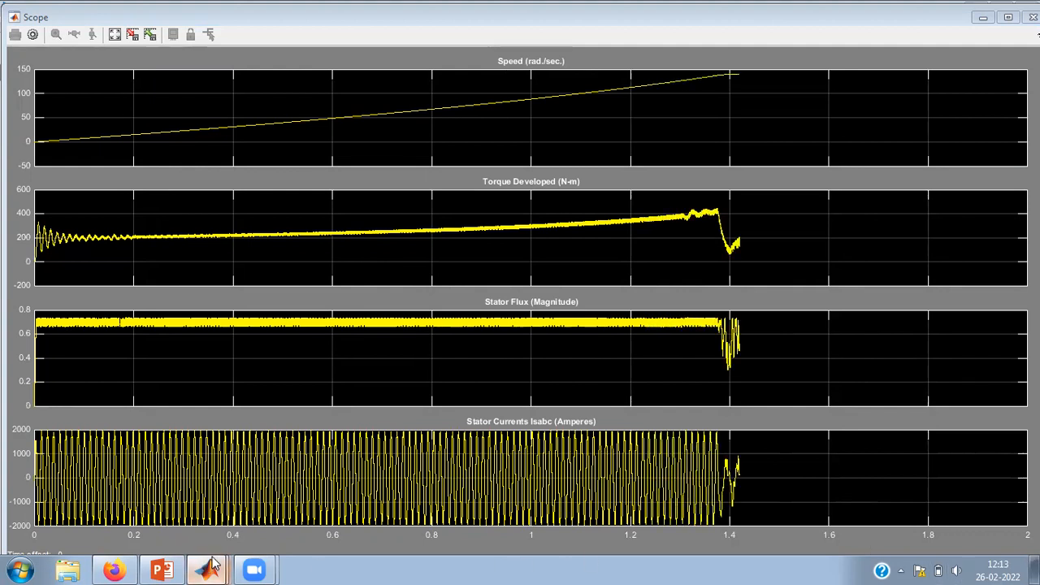
pyautogui.moveTo(223, 558)
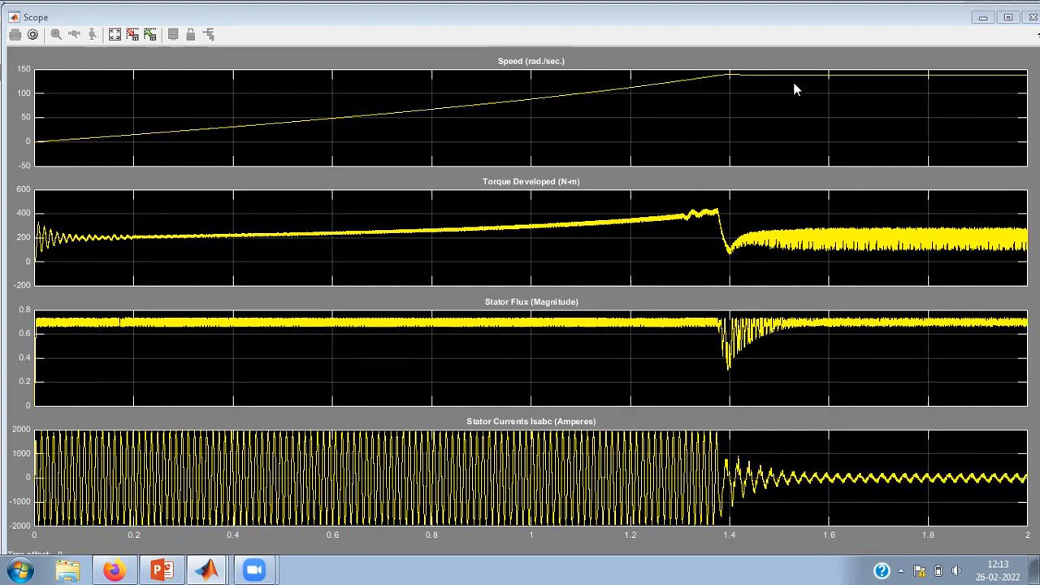
# Step: Zoom the scope's speed plot to about 1.61–1.71 s and 138.4–139.2 rad/s to examine the steady-state speed, and close the scope
pyautogui.moveTo(794, 82); pyautogui.dragTo(796, 68)
pyautogui.click(74, 34)
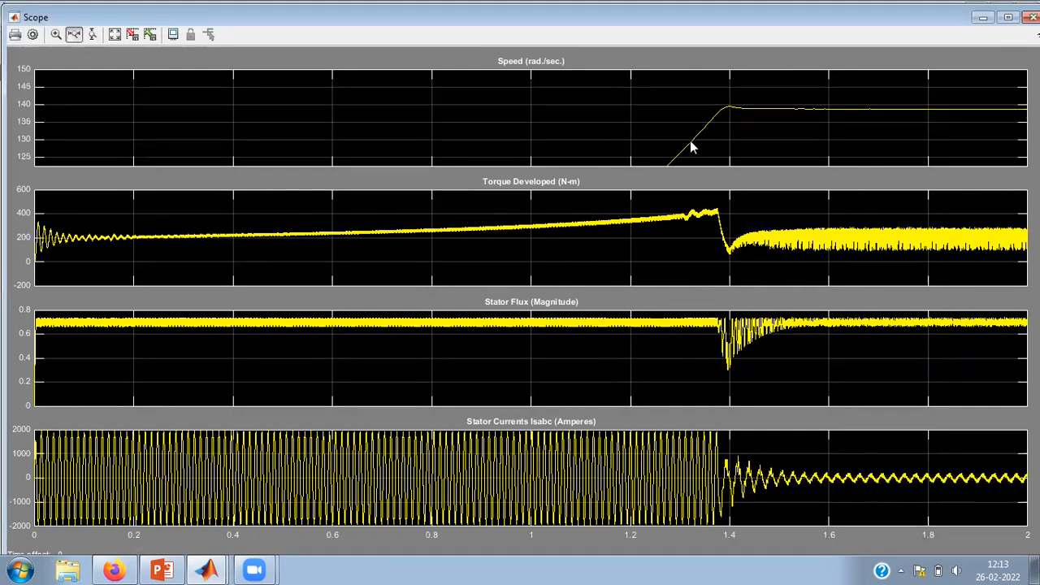
pyautogui.moveTo(836, 100); pyautogui.dragTo(886, 102)
pyautogui.click(93, 36)
pyautogui.moveTo(52, 98)
pyautogui.mouseDown()
pyautogui.moveTo(86, 116)
pyautogui.moveTo(93, 137)
pyautogui.mouseUp()
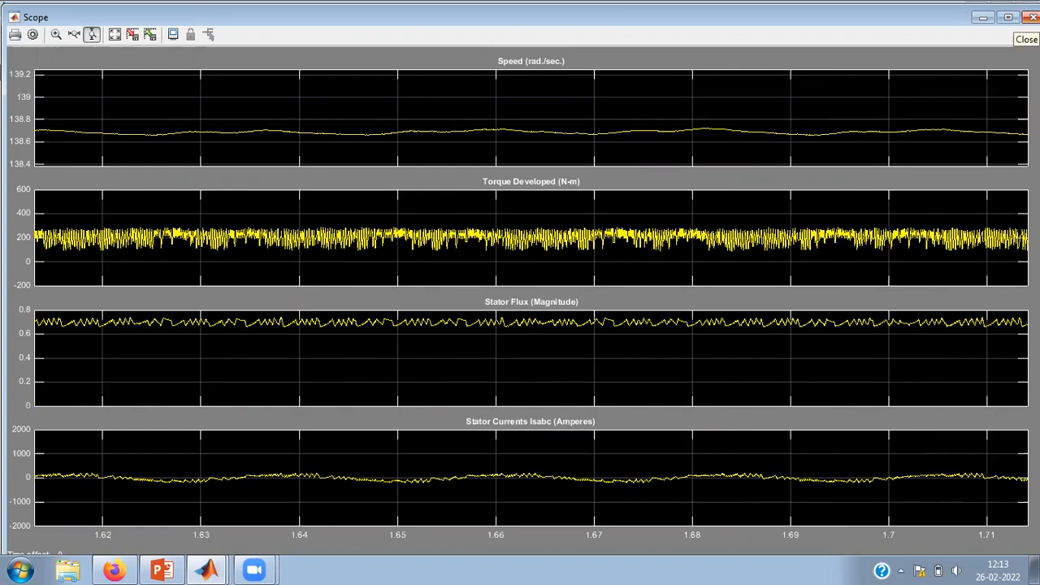
pyautogui.click(1031, 16)
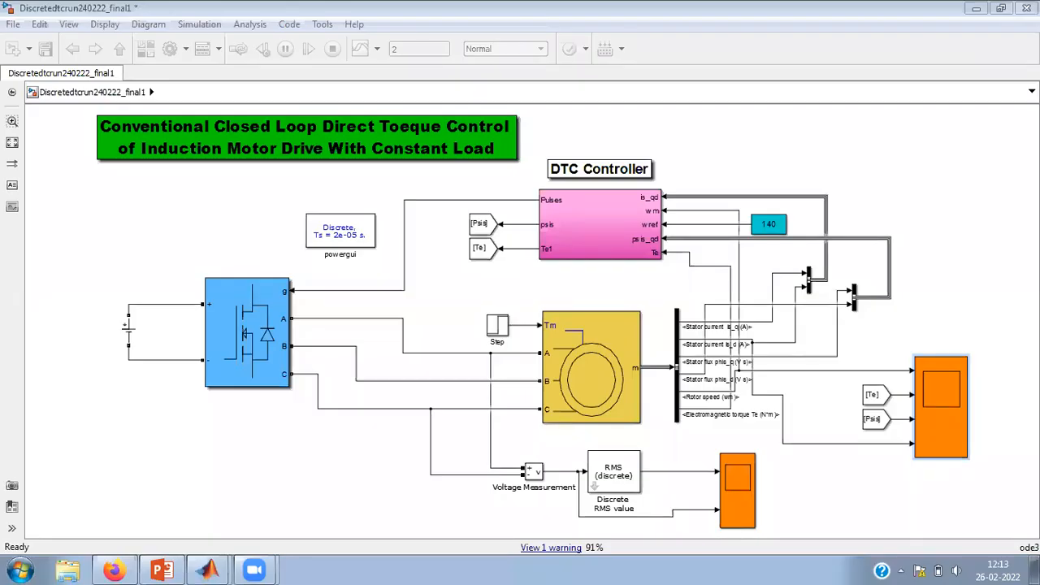